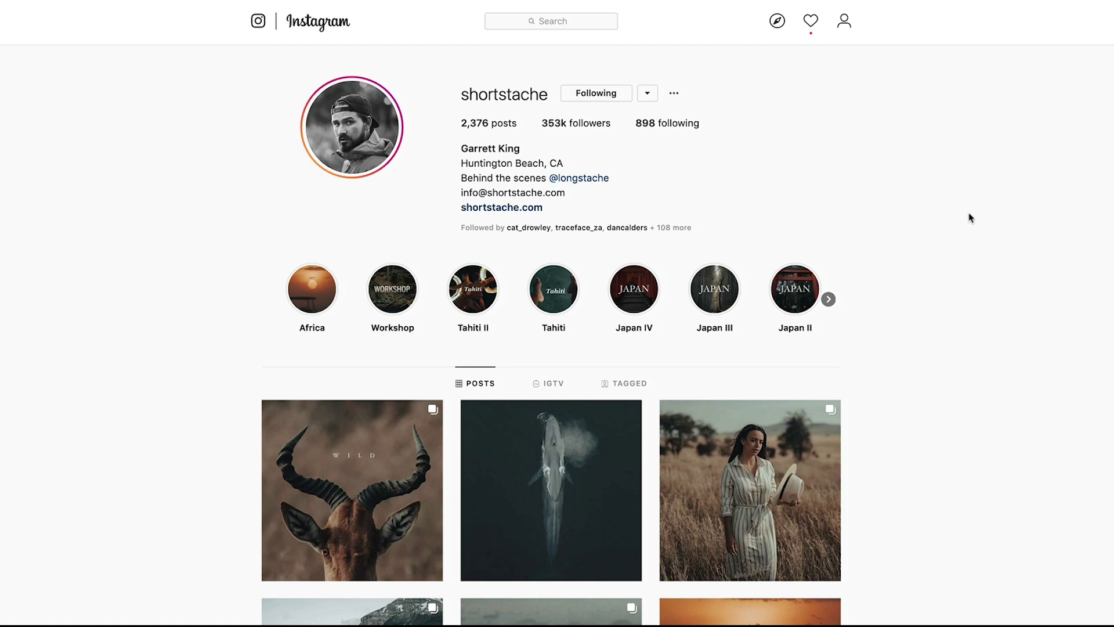
Scroll down through the Instagram feed with the seal post open
{"action": "scroll", "coordinate": [970, 217], "scroll_direction": "down", "scroll_amount": 6}
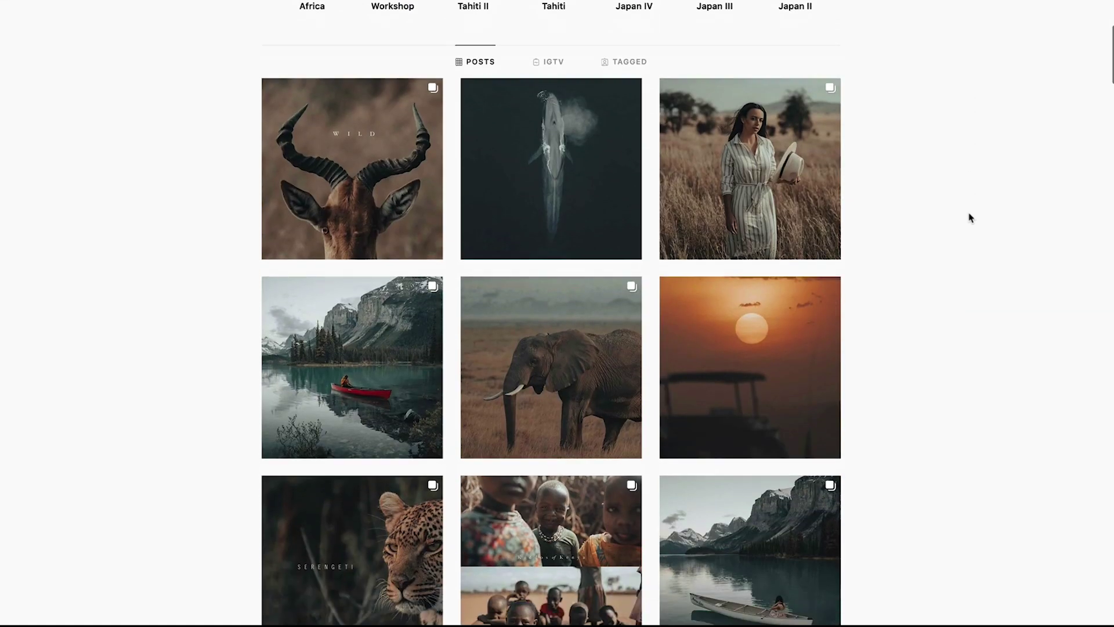
{"action": "scroll", "coordinate": [969, 218], "scroll_direction": "down", "scroll_amount": 2}
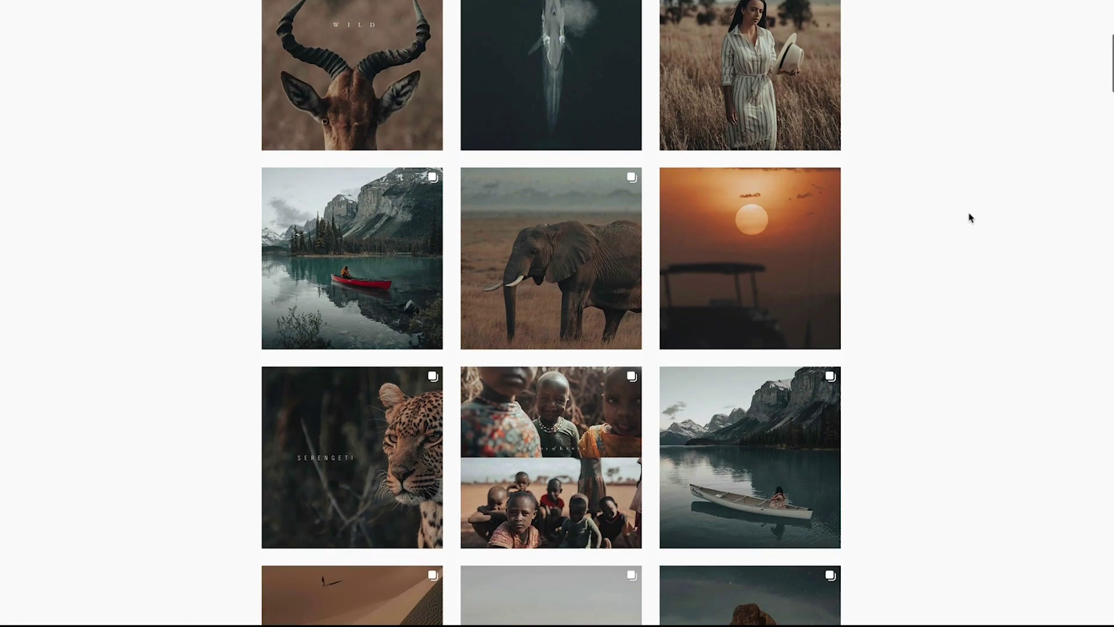
{"action": "scroll", "coordinate": [969, 217], "scroll_direction": "down", "scroll_amount": 8}
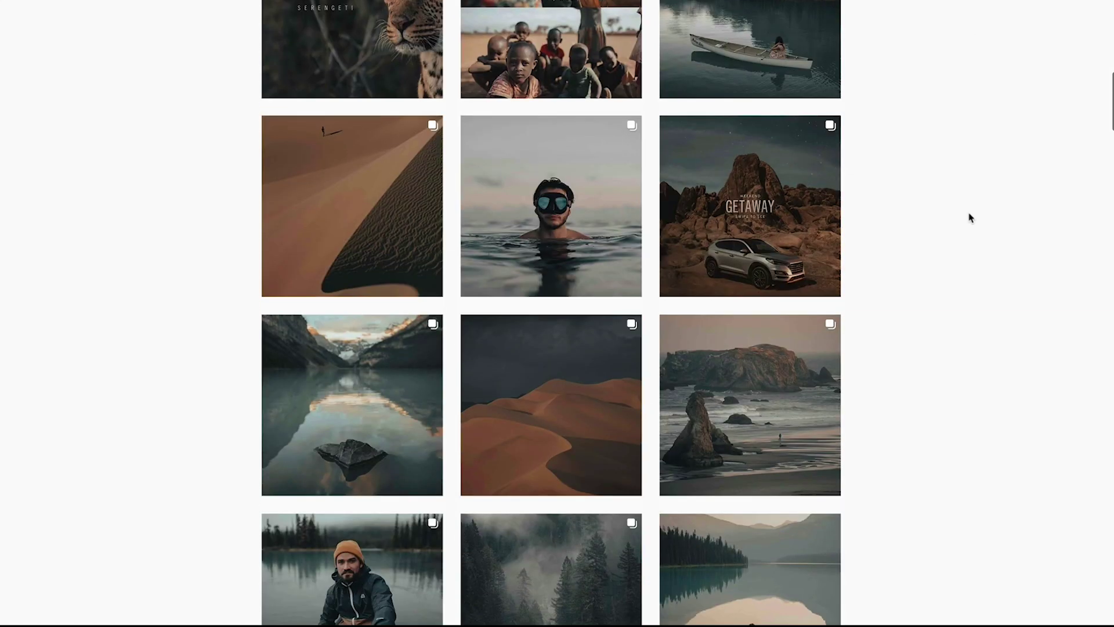
{"action": "scroll", "coordinate": [969, 218], "scroll_direction": "down", "scroll_amount": 3}
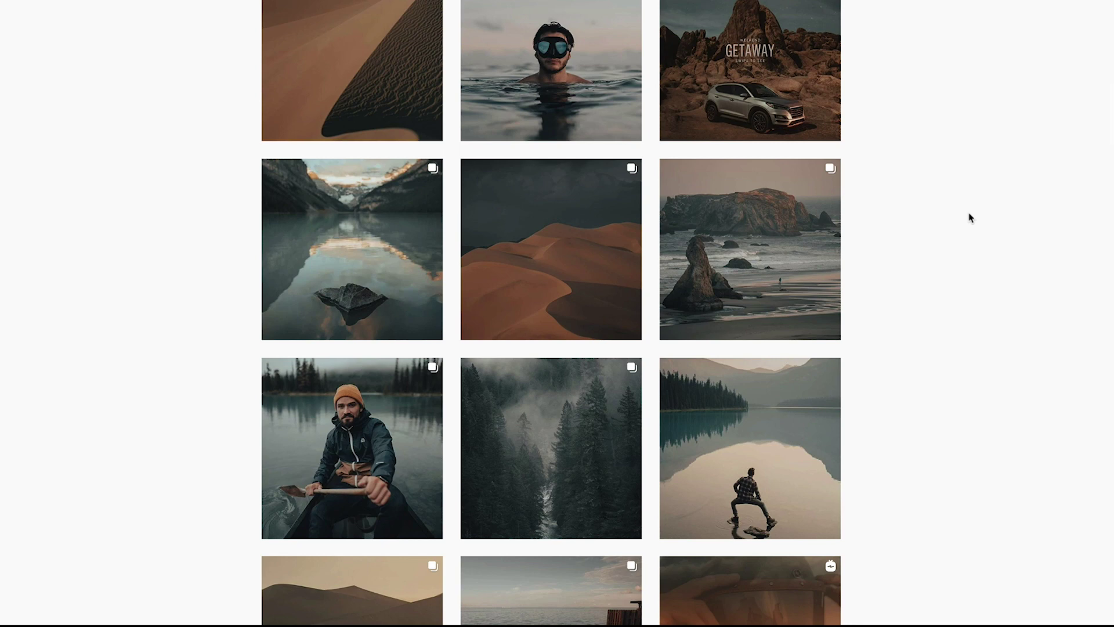
{"action": "scroll", "coordinate": [970, 217], "scroll_direction": "down", "scroll_amount": 3}
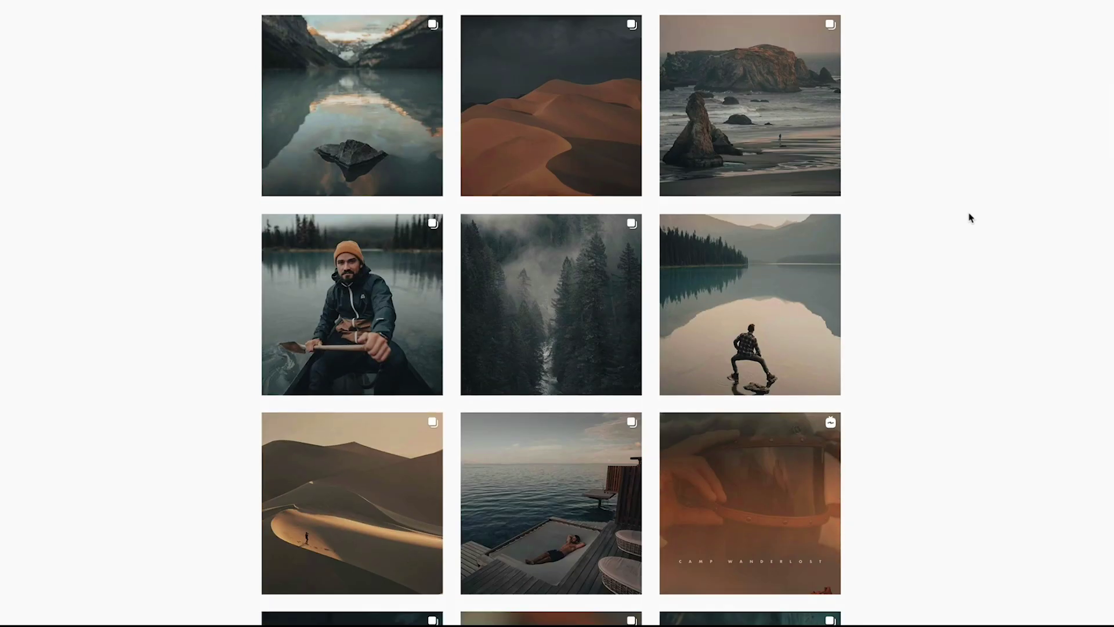
{"action": "scroll", "coordinate": [970, 218], "scroll_direction": "down", "scroll_amount": 4}
{"action": "scroll", "coordinate": [969, 218], "scroll_direction": "down", "scroll_amount": 6}
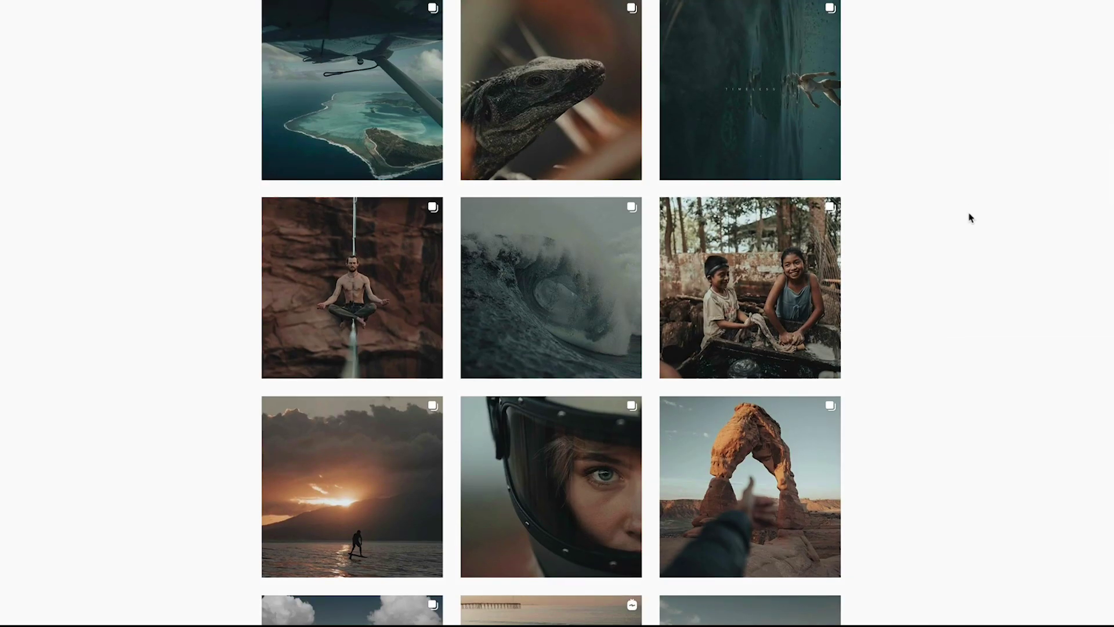
{"action": "scroll", "coordinate": [971, 218], "scroll_direction": "down", "scroll_amount": 2}
{"action": "scroll", "coordinate": [952, 180], "scroll_direction": "down", "scroll_amount": 3}
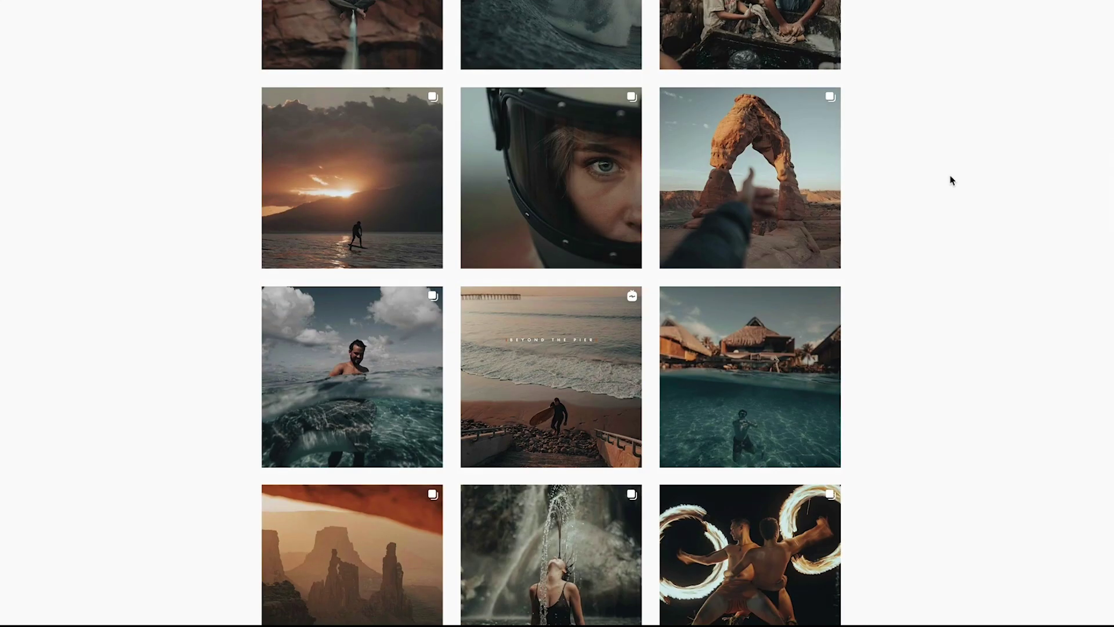
{"action": "scroll", "coordinate": [952, 180], "scroll_direction": "down", "scroll_amount": 3}
{"action": "scroll", "coordinate": [951, 180], "scroll_direction": "down", "scroll_amount": 3}
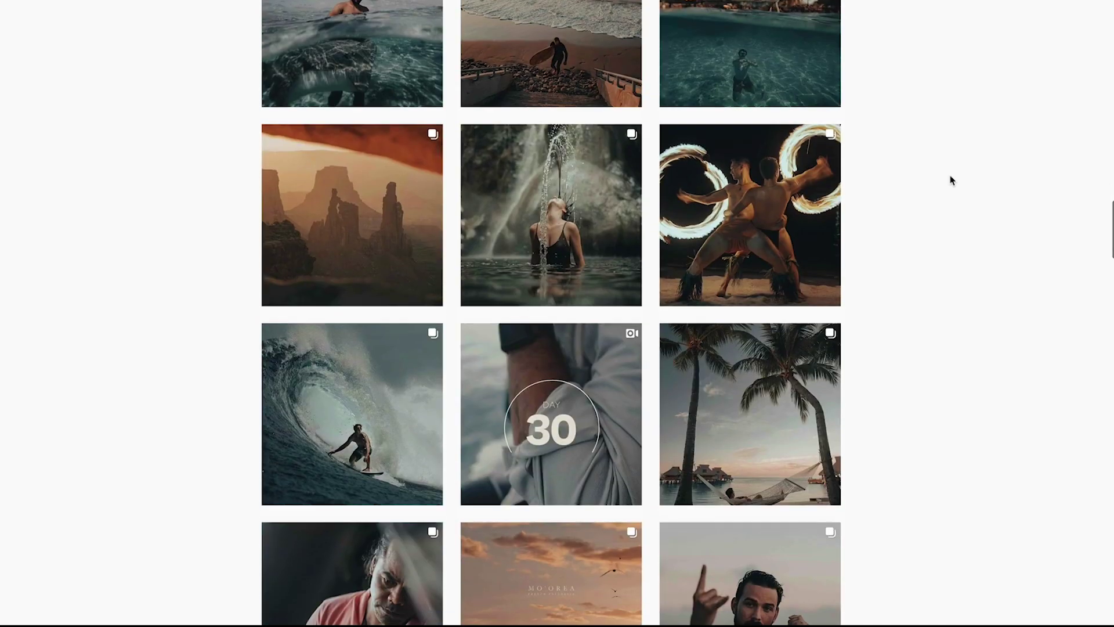
{"action": "scroll", "coordinate": [952, 180], "scroll_direction": "down", "scroll_amount": 3}
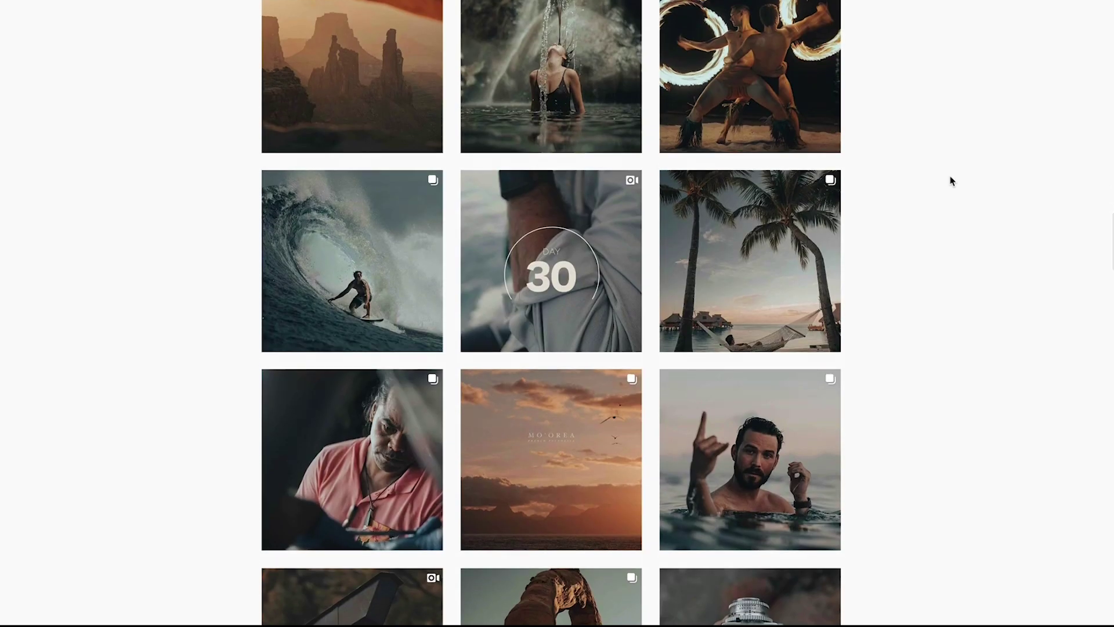
{"action": "scroll", "coordinate": [952, 181], "scroll_direction": "down", "scroll_amount": 3}
{"action": "scroll", "coordinate": [952, 181], "scroll_direction": "down", "scroll_amount": 6}
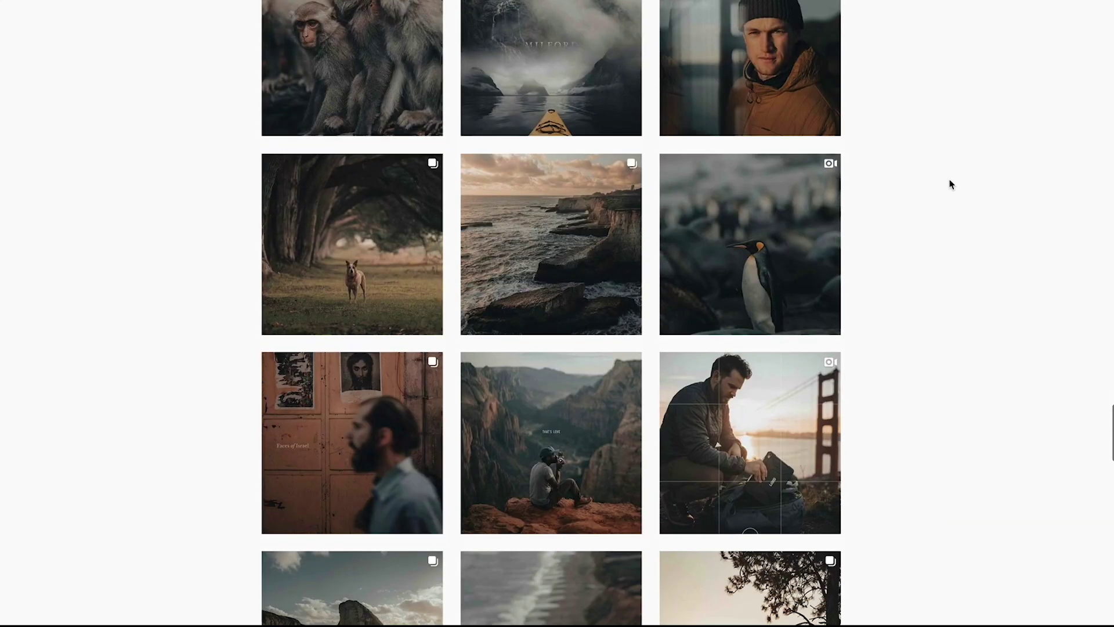
{"action": "scroll", "coordinate": [952, 184], "scroll_direction": "down", "scroll_amount": 2}
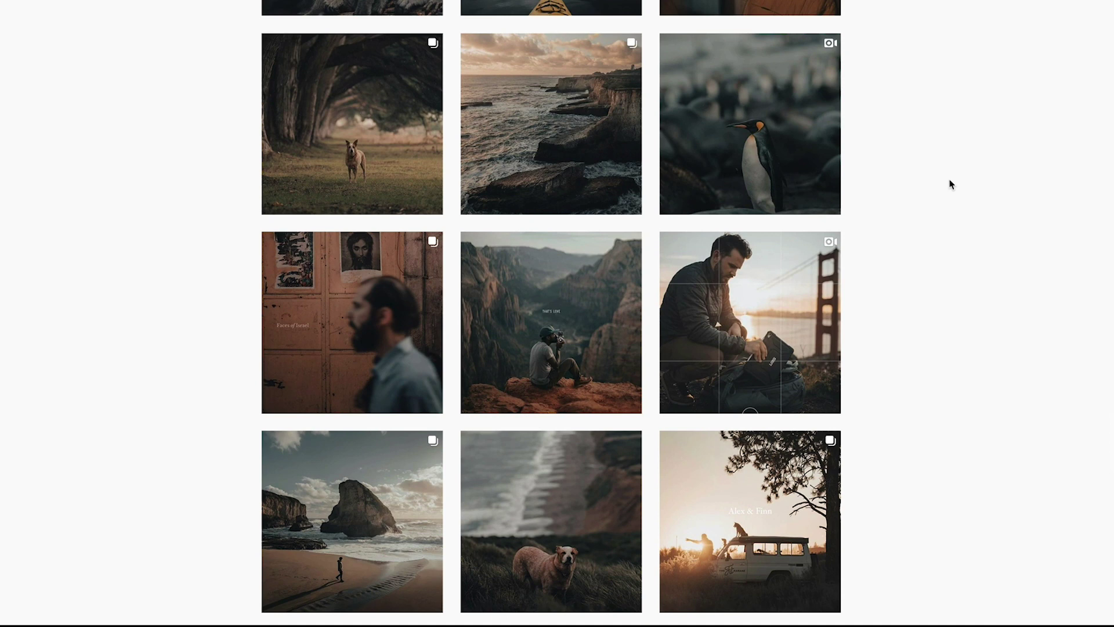
{"action": "scroll", "coordinate": [951, 185], "scroll_direction": "down", "scroll_amount": 3}
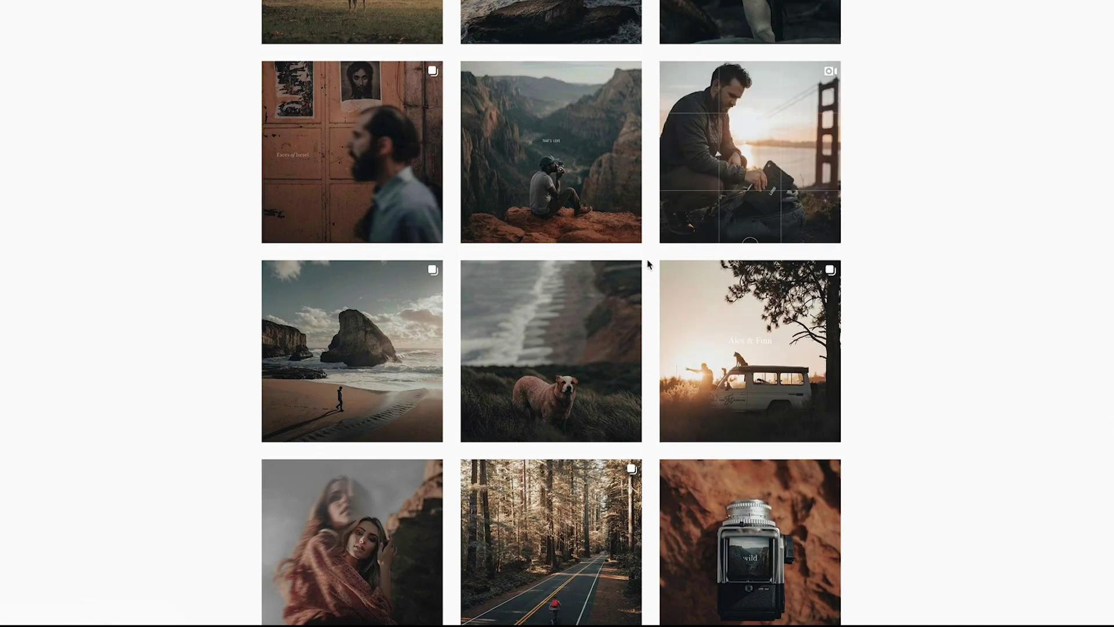
{"action": "scroll", "coordinate": [852, 407], "scroll_direction": "down", "scroll_amount": 3}
{"action": "scroll", "coordinate": [157, 392], "scroll_direction": "down", "scroll_amount": 5}
{"action": "scroll", "coordinate": [154, 393], "scroll_direction": "down", "scroll_amount": 3}
{"action": "scroll", "coordinate": [153, 393], "scroll_direction": "down", "scroll_amount": 9}
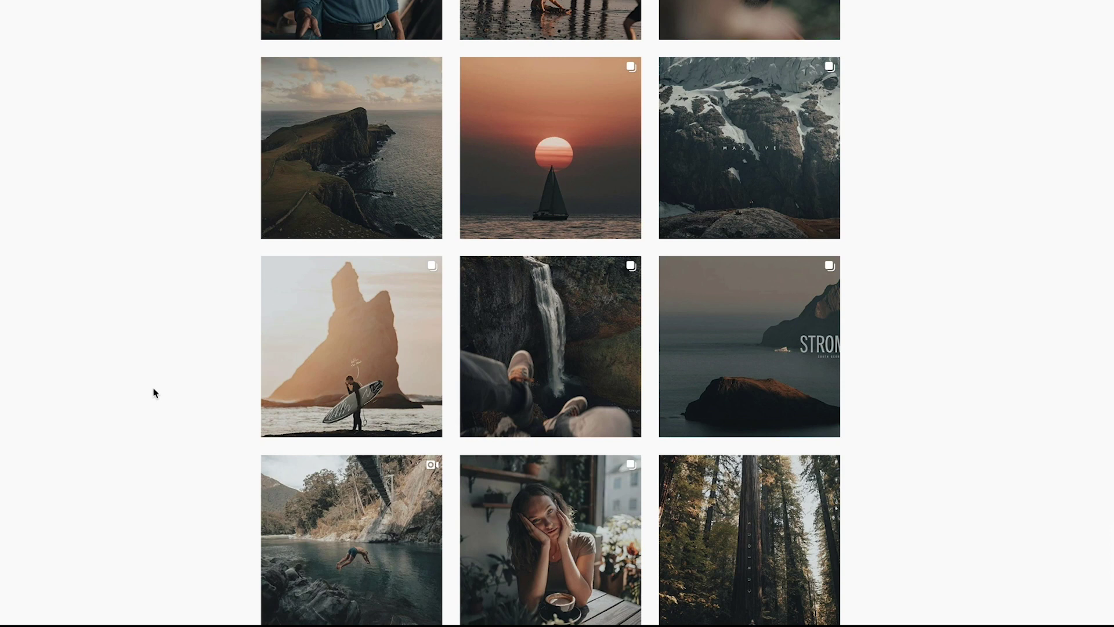
{"action": "scroll", "coordinate": [156, 393], "scroll_direction": "down", "scroll_amount": 10}
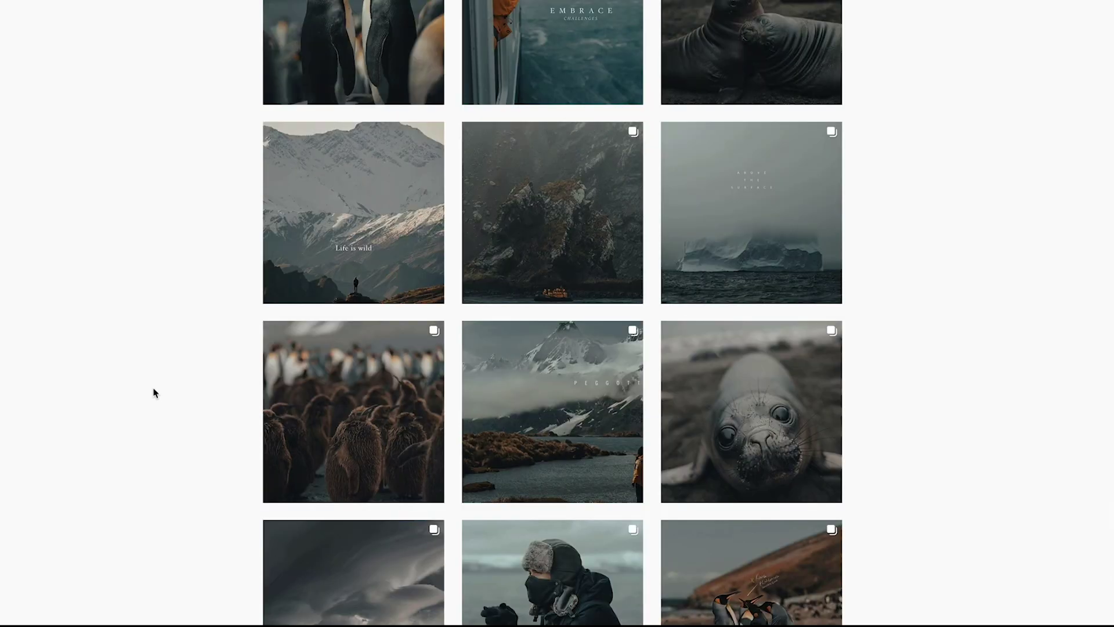
{"action": "scroll", "coordinate": [154, 393], "scroll_direction": "down", "scroll_amount": 4}
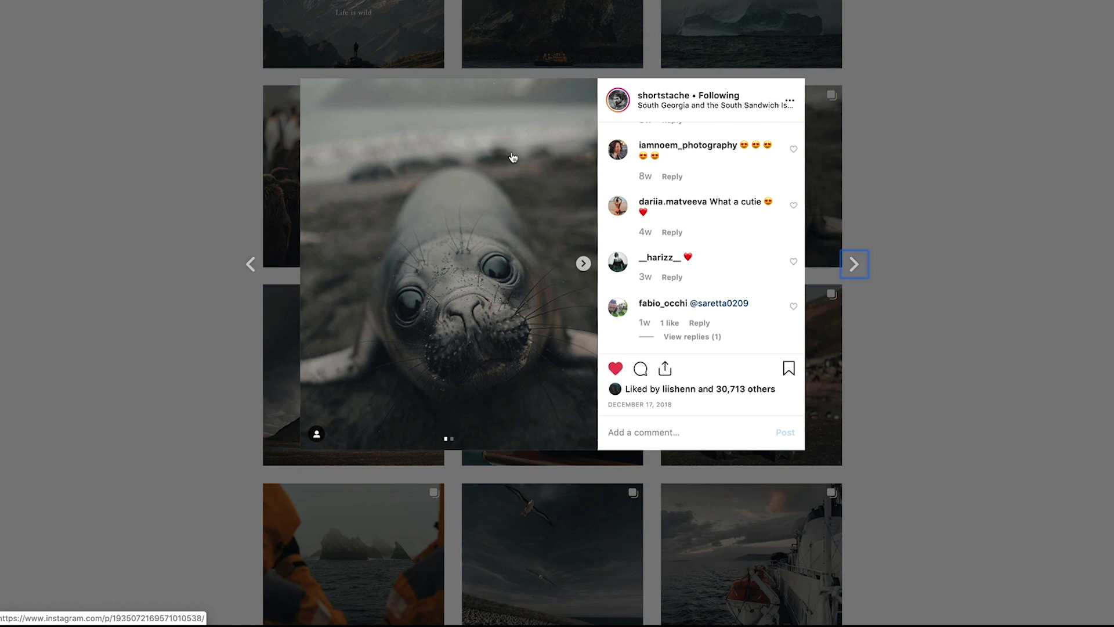
Close the seal post and keep scrolling down the Instagram grid
{"action": "left_click", "coordinate": [920, 108]}
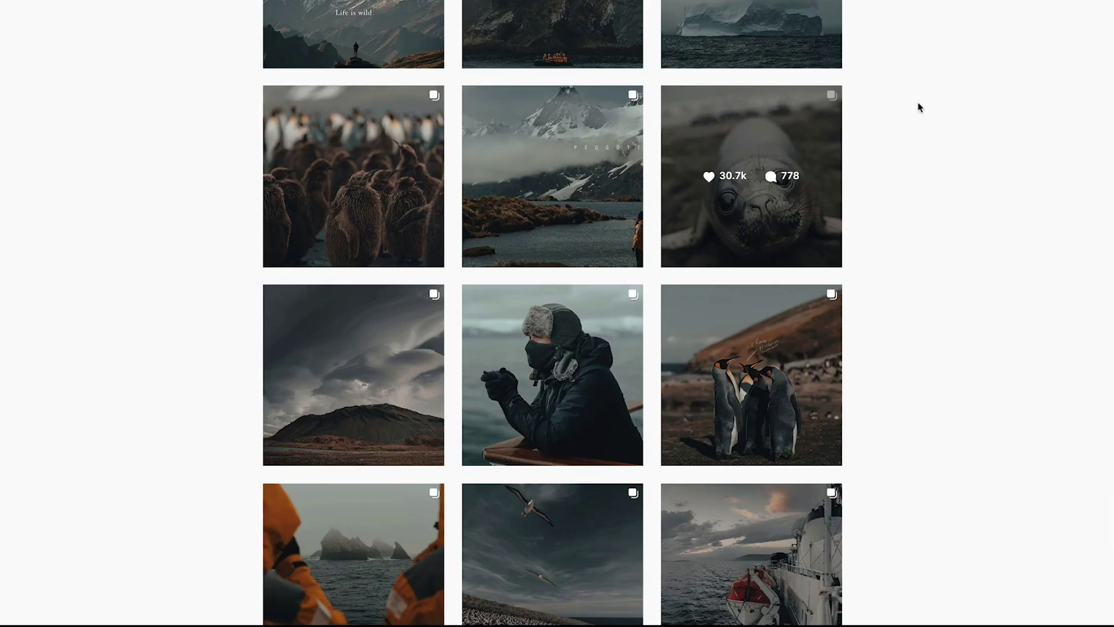
{"action": "scroll", "coordinate": [925, 246], "scroll_direction": "down", "scroll_amount": 8}
{"action": "scroll", "coordinate": [926, 248], "scroll_direction": "down", "scroll_amount": 6}
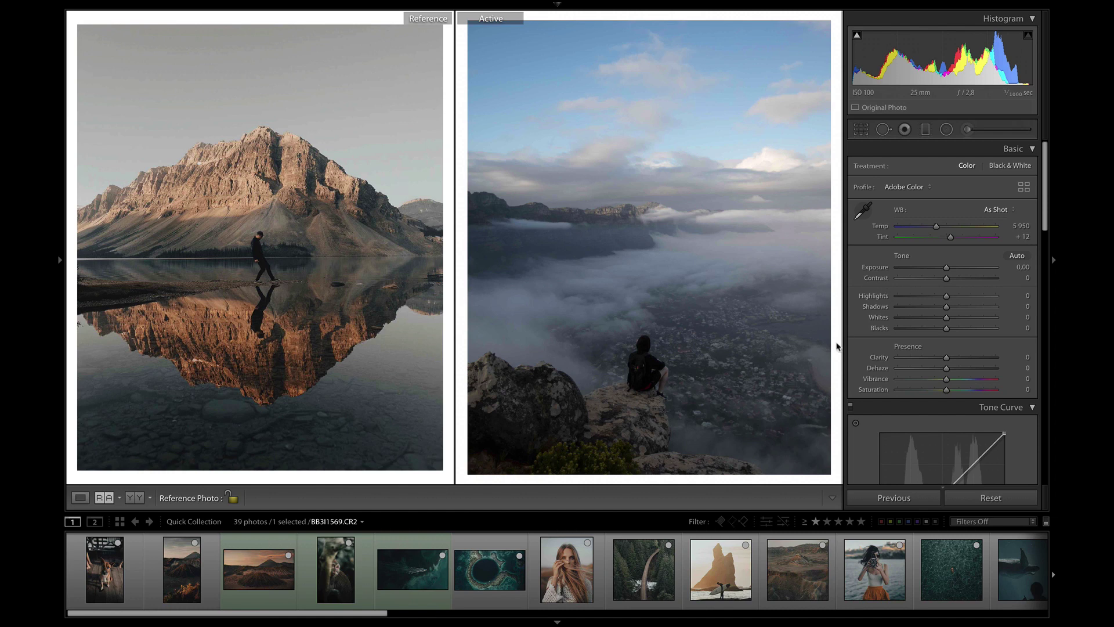
Set the cliff shot's Highlights −100, Shadows +100, Whites +40 and Blacks −30
{"action": "left_click_drag", "start_coordinate": [920, 298], "coordinate": [865, 299]}
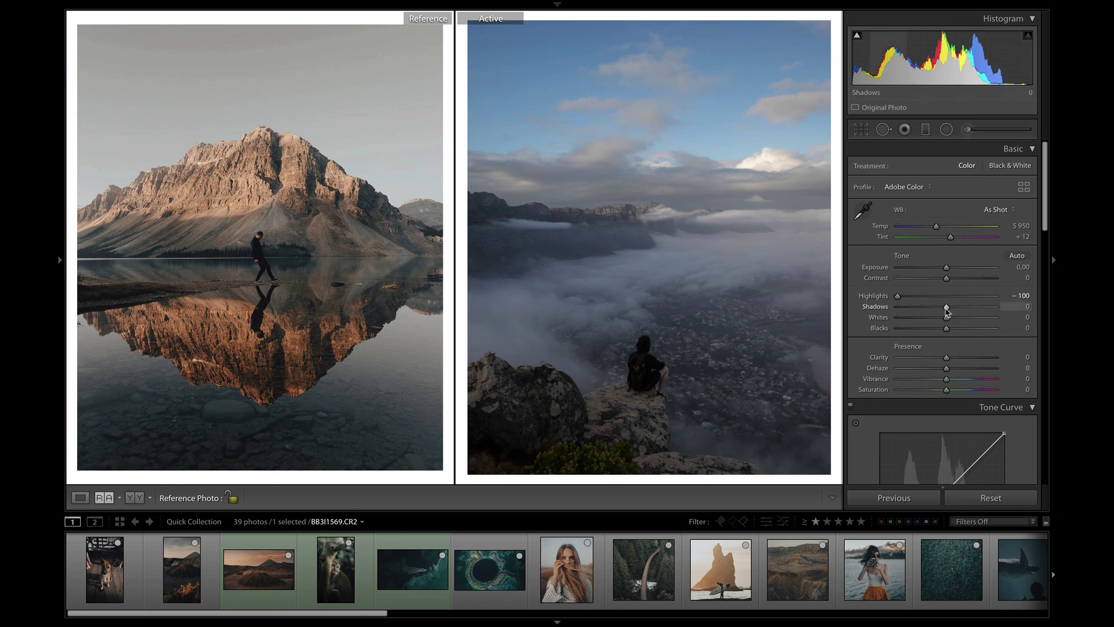
{"action": "left_click_drag", "start_coordinate": [947, 311], "coordinate": [1017, 311]}
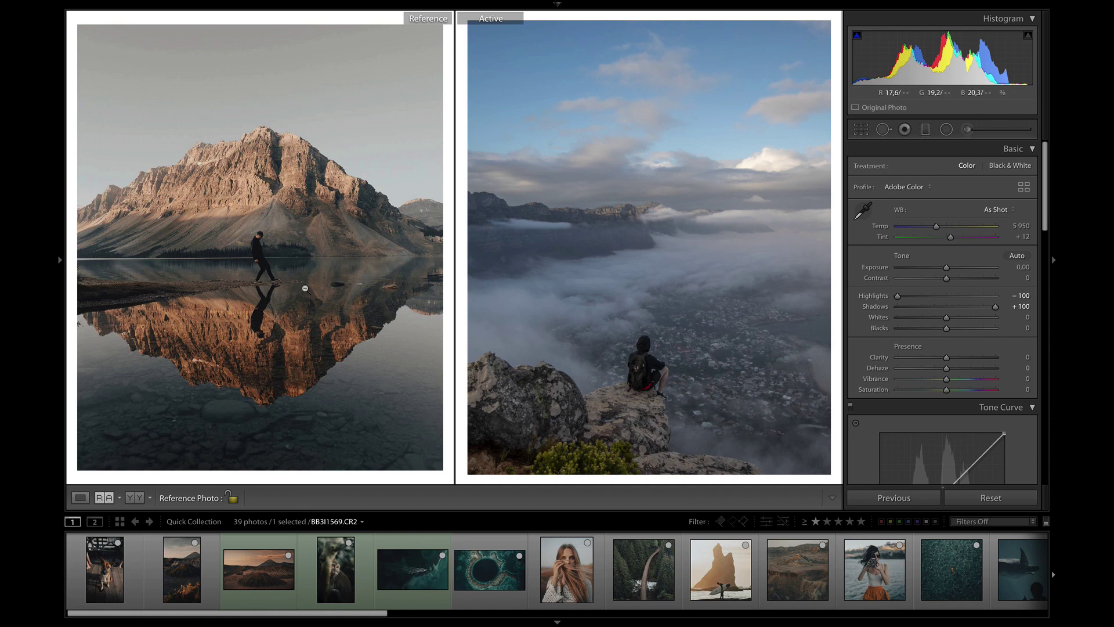
{"action": "scroll", "coordinate": [439, 566], "scroll_direction": "down", "scroll_amount": 10}
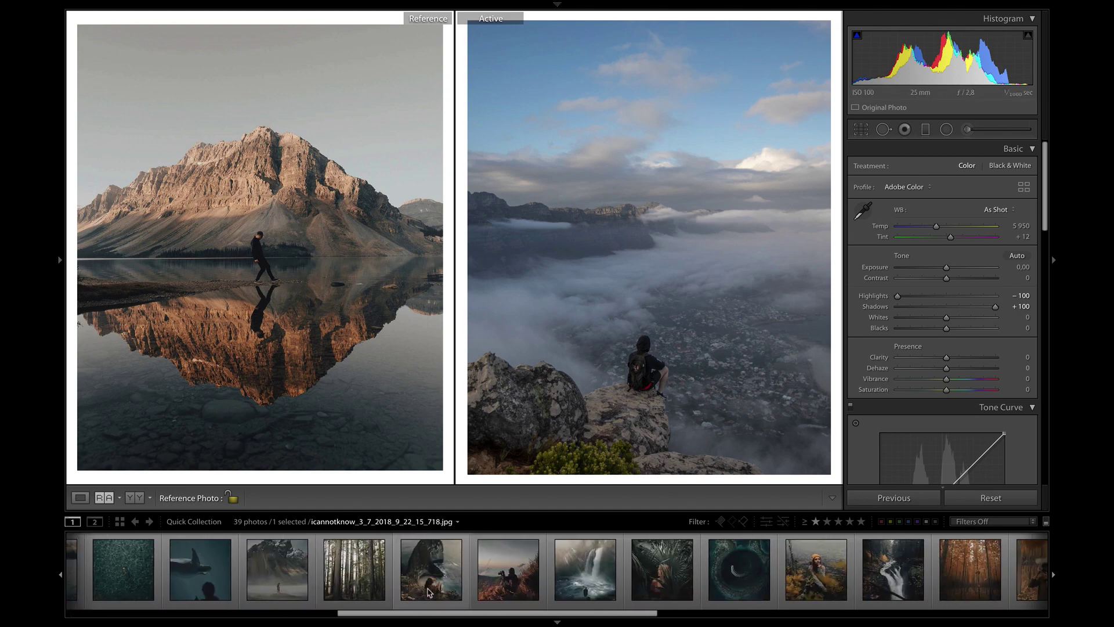
{"action": "scroll", "coordinate": [439, 566], "scroll_direction": "down", "scroll_amount": 5}
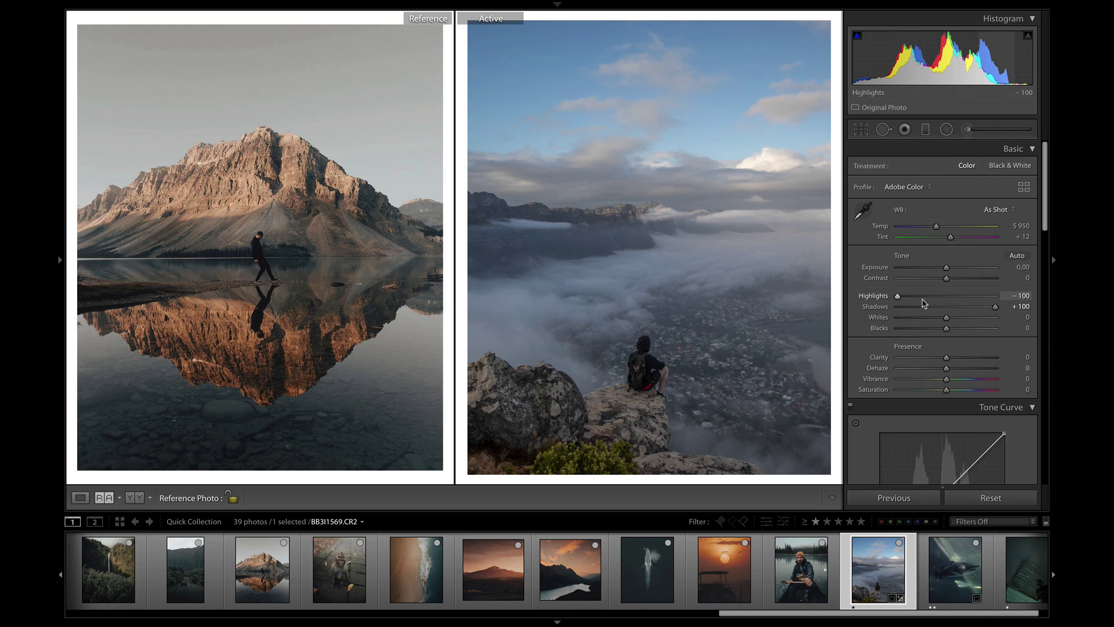
{"action": "left_click_drag", "start_coordinate": [946, 318], "coordinate": [967, 319]}
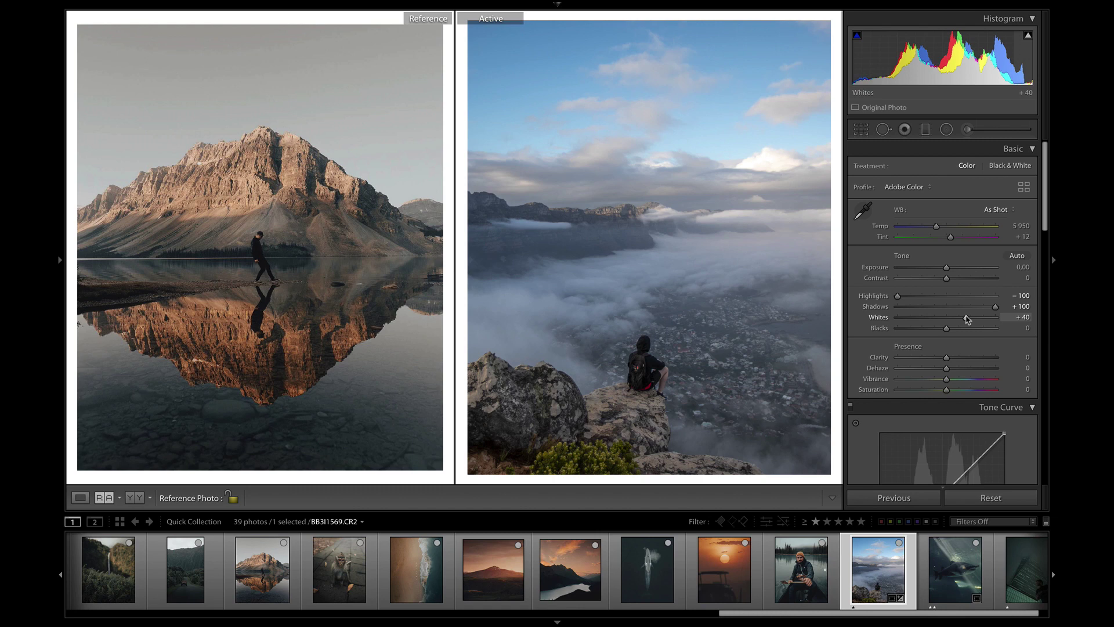
{"action": "left_click_drag", "start_coordinate": [947, 327], "coordinate": [932, 331]}
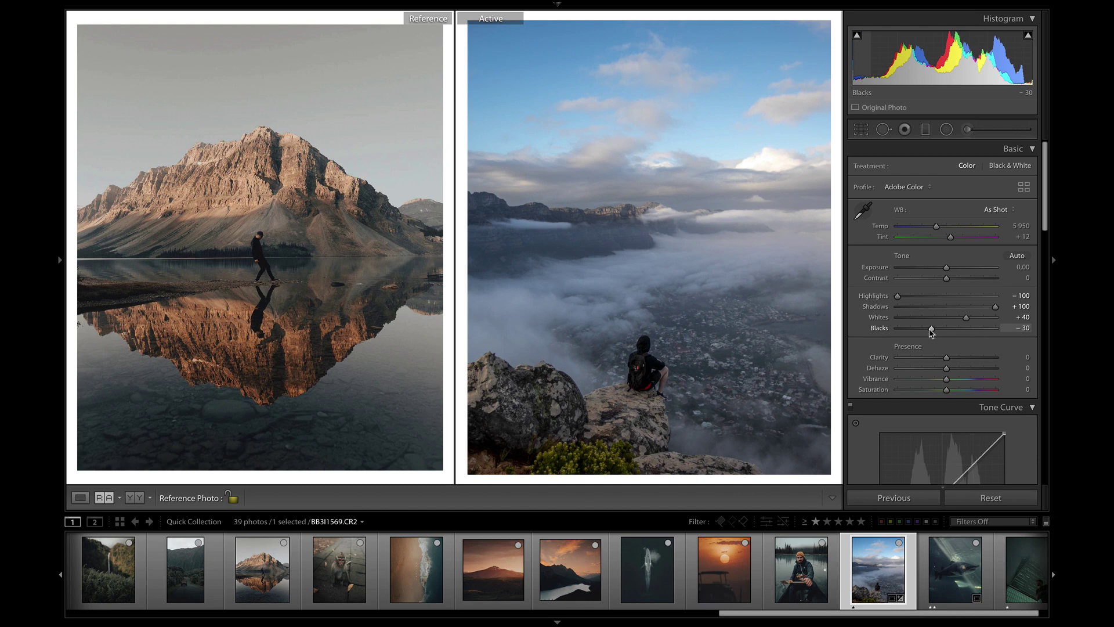
Add Contrast +13, then toggle the before/after view with \ to compare
{"action": "scroll", "coordinate": [945, 354], "scroll_direction": "down", "scroll_amount": 1}
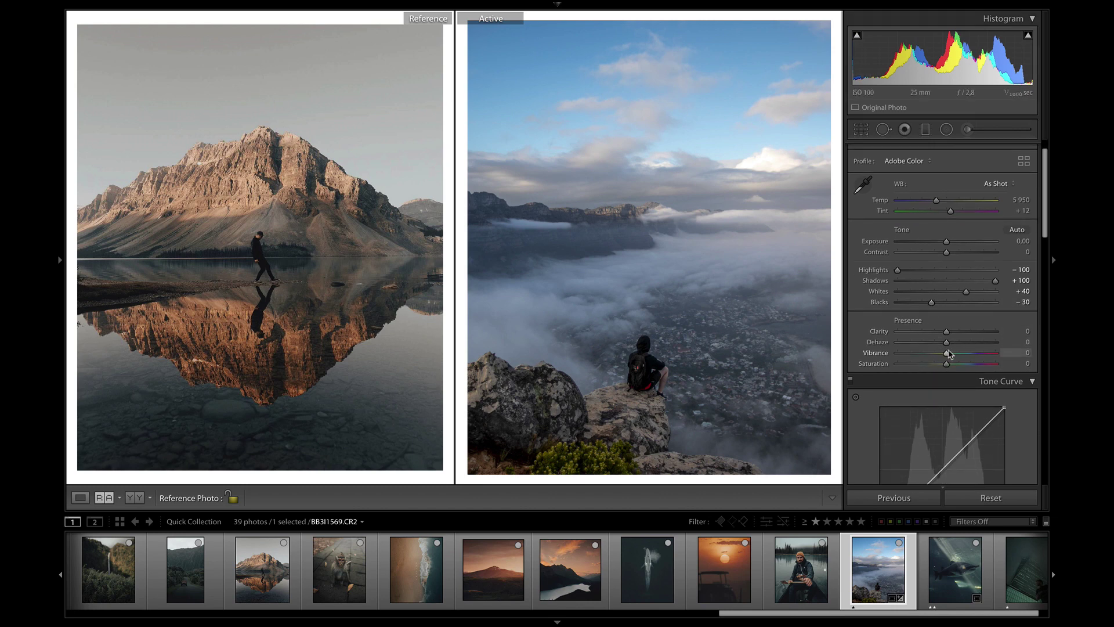
{"action": "scroll", "coordinate": [949, 352], "scroll_direction": "up", "scroll_amount": 1}
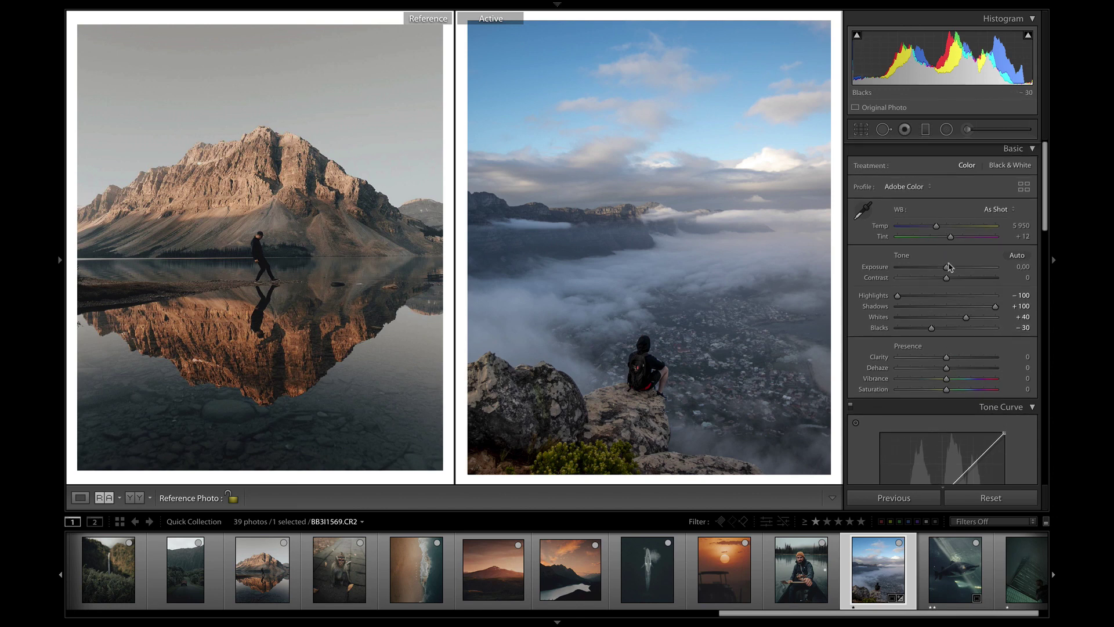
{"action": "left_click_drag", "start_coordinate": [950, 280], "coordinate": [953, 282]}
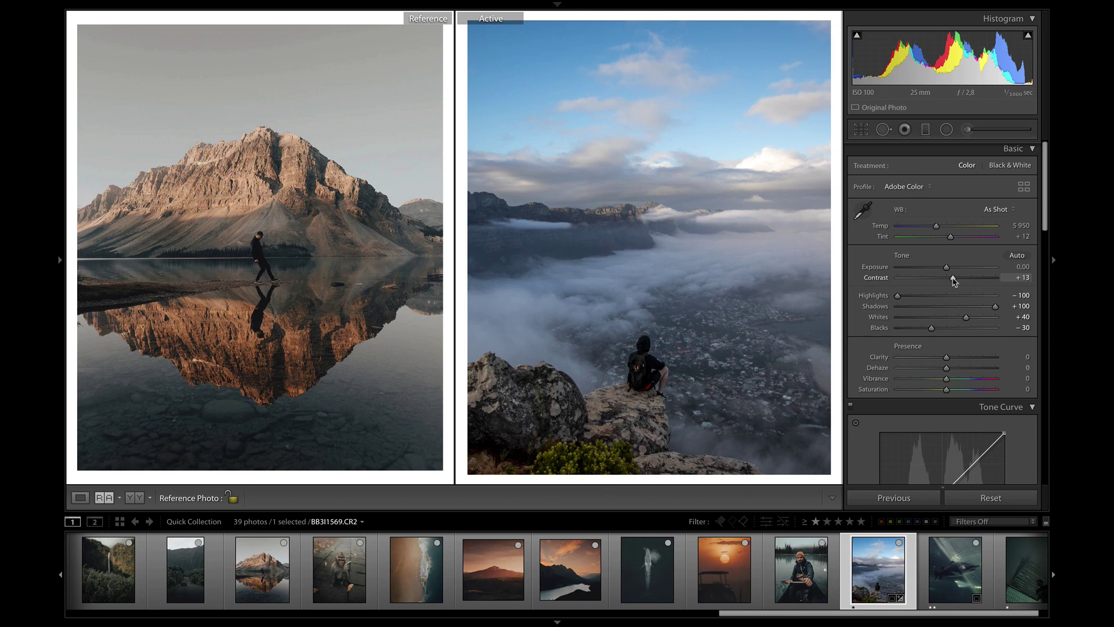
{"action": "key", "text": "backslash"}
{"action": "key", "text": "backslash"}
{"action": "key", "text": "backslash"}
{"action": "key", "text": "backslash"}
{"action": "key", "text": "backslash"}
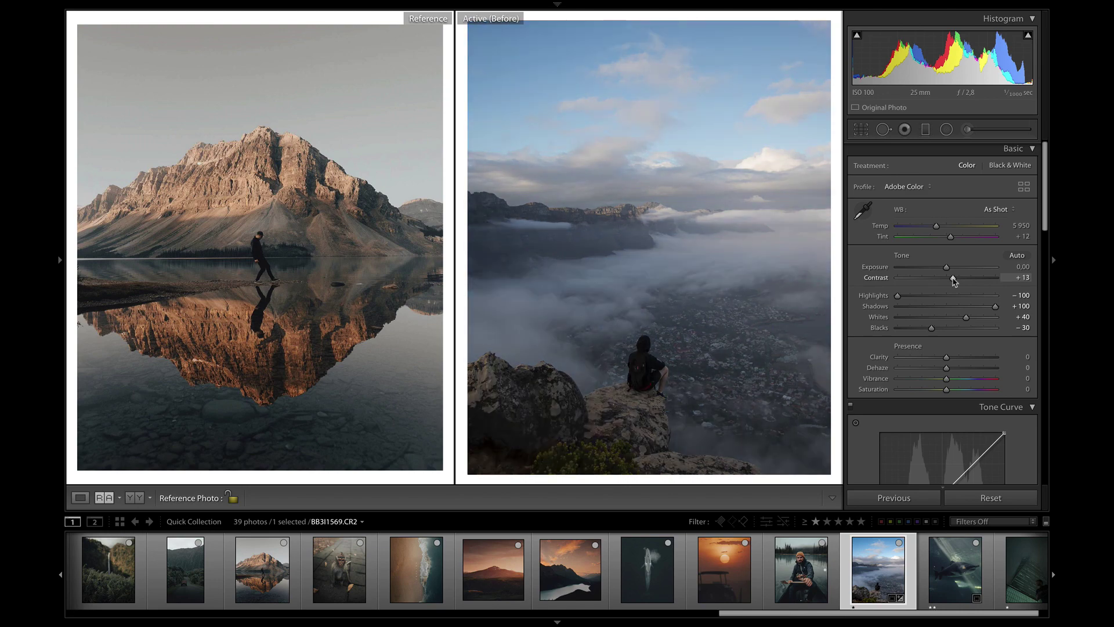
{"action": "key", "text": "backslash"}
{"action": "key", "text": "backslash"}
{"action": "key", "text": "backslash"}
{"action": "key", "text": "backslash"}
{"action": "key", "text": "backslash"}
Drag a point on the RGB tone curve to lift the cliff shot's midtones
{"action": "scroll", "coordinate": [953, 280], "scroll_direction": "down", "scroll_amount": 5}
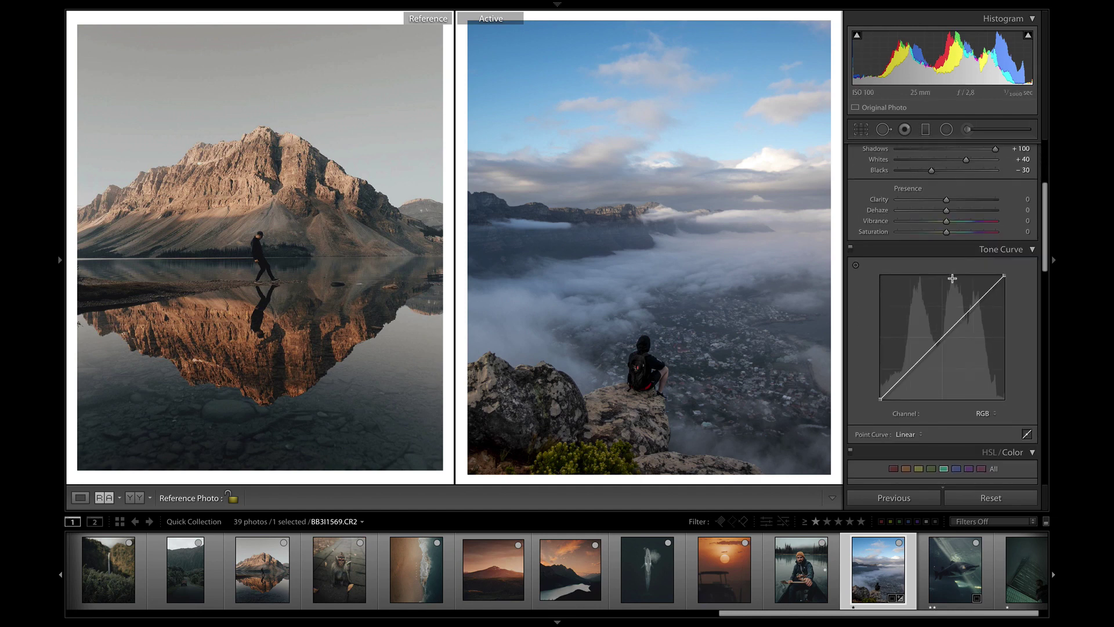
{"action": "left_click_drag", "start_coordinate": [972, 308], "coordinate": [880, 395]}
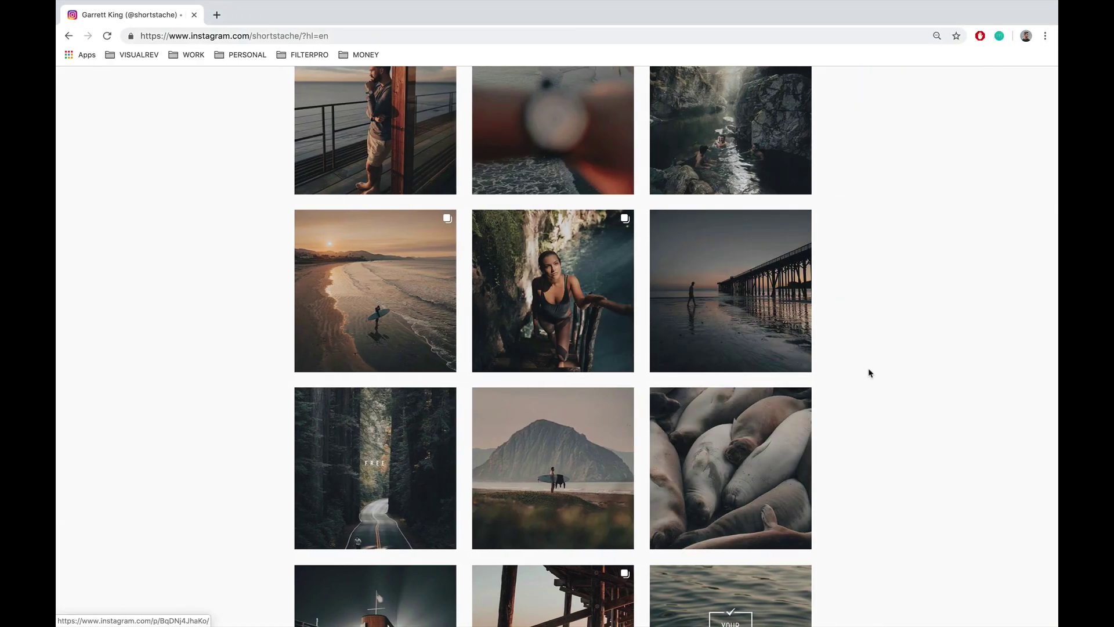
{"action": "scroll", "coordinate": [869, 373], "scroll_direction": "down", "scroll_amount": 3}
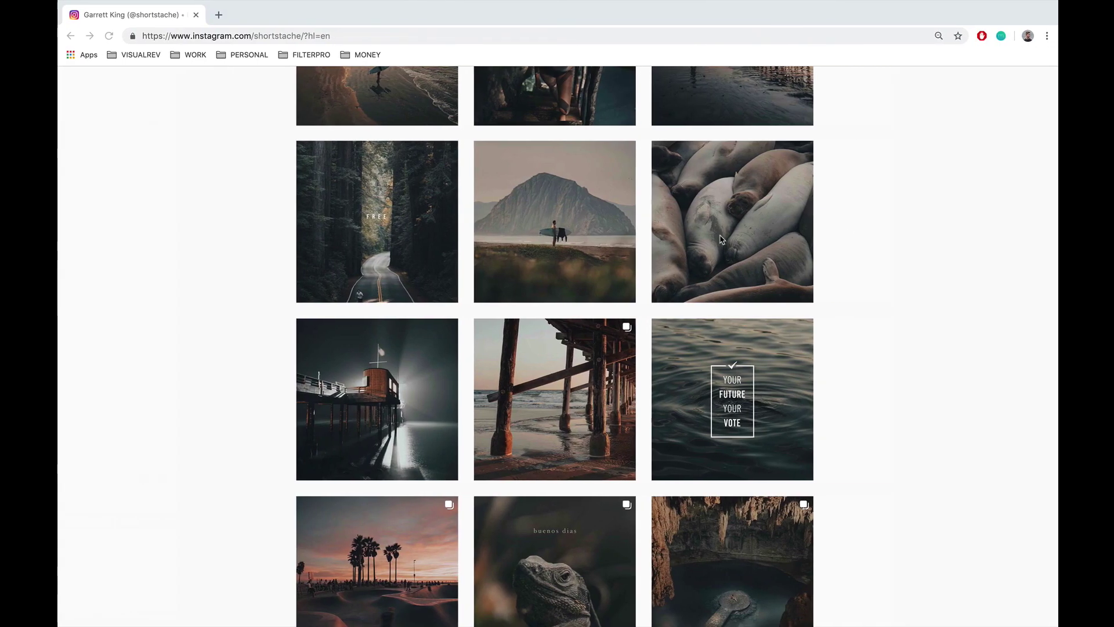
{"action": "scroll", "coordinate": [908, 346], "scroll_direction": "down", "scroll_amount": 8}
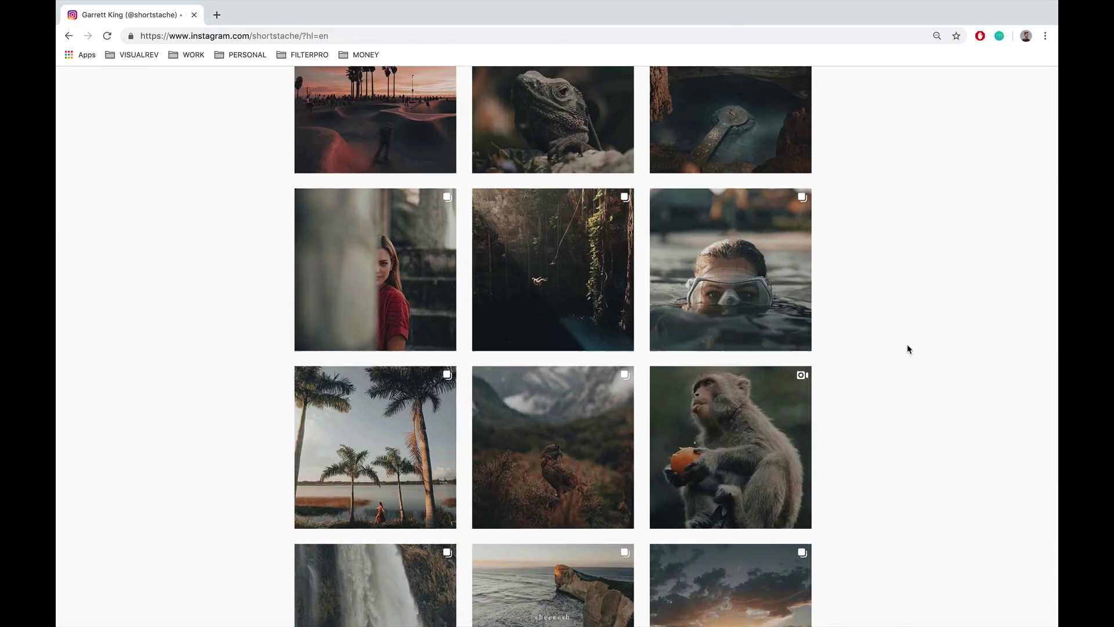
{"action": "scroll", "coordinate": [908, 348], "scroll_direction": "down", "scroll_amount": 8}
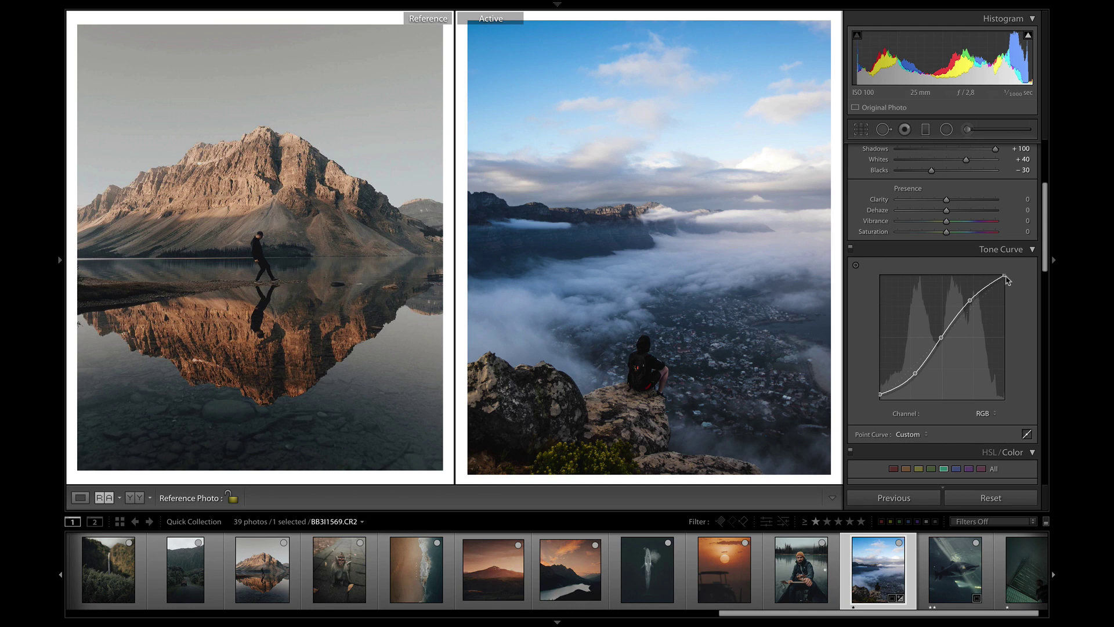
Lower the RGB curve's white point to 98%, then add three Blue-channel points with shadows slightly lifted
{"action": "left_click_drag", "start_coordinate": [1004, 276], "coordinate": [973, 307]}
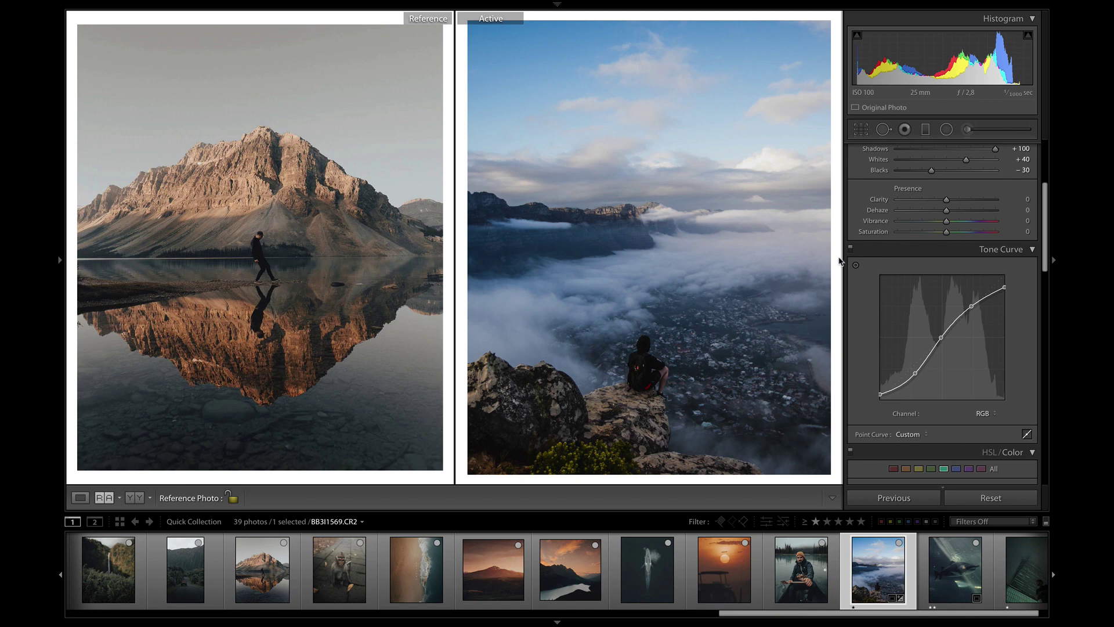
{"action": "left_click", "coordinate": [985, 414]}
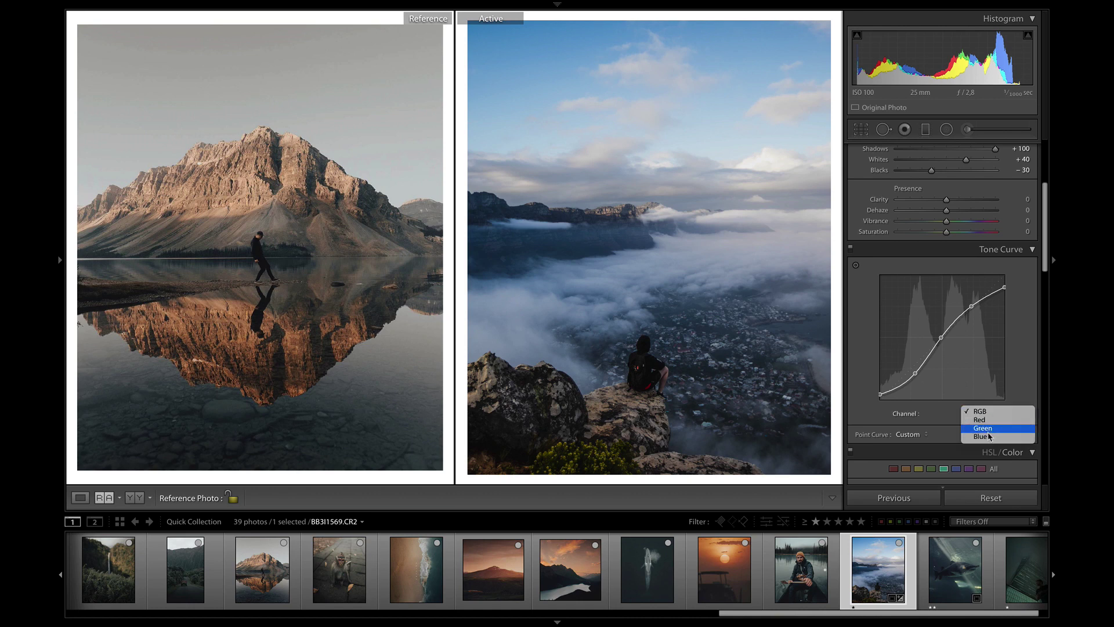
{"action": "left_click", "coordinate": [990, 437]}
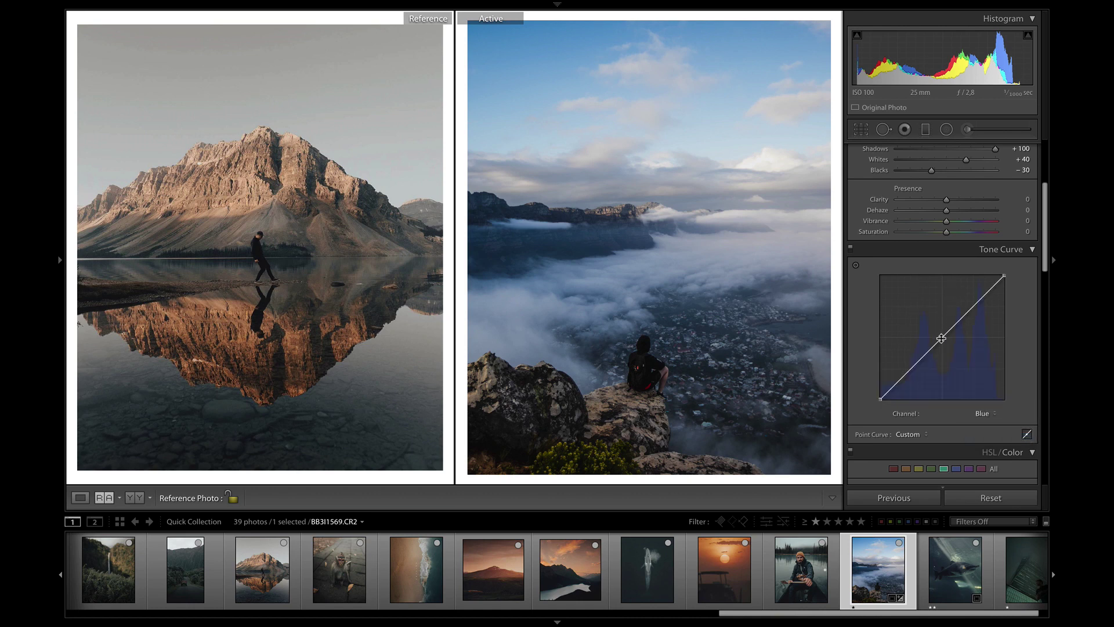
{"action": "mouse_move", "coordinate": [940, 339]}
{"action": "left_mouse_down"}
{"action": "mouse_move", "coordinate": [979, 306]}
{"action": "mouse_move", "coordinate": [970, 348]}
{"action": "mouse_move", "coordinate": [941, 339]}
{"action": "left_mouse_up"}
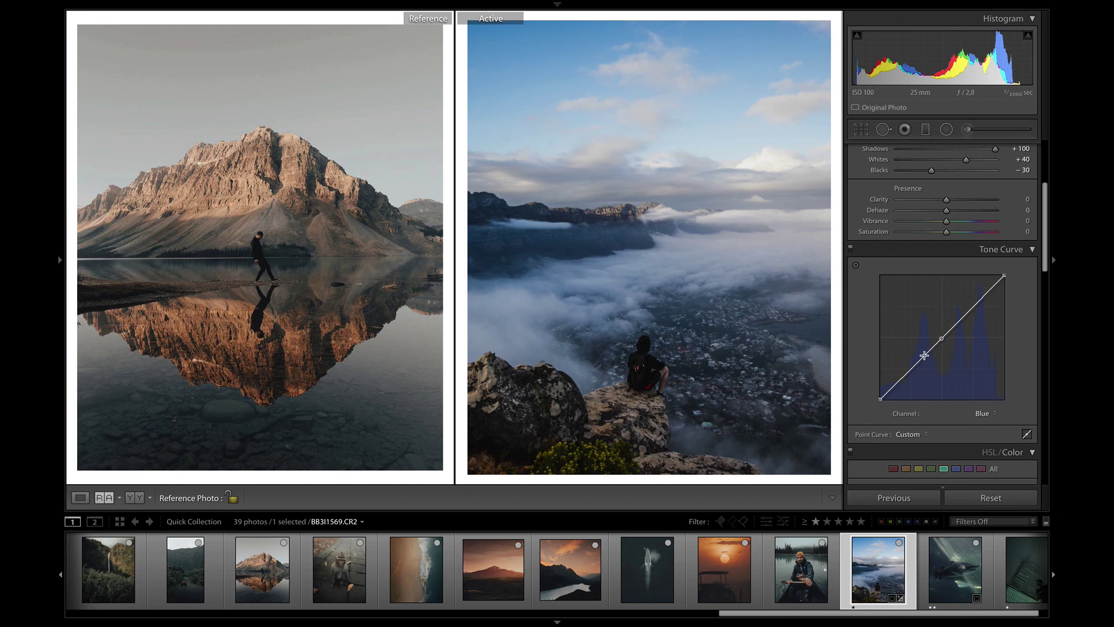
{"action": "left_click", "coordinate": [924, 355]}
{"action": "left_click", "coordinate": [908, 373]}
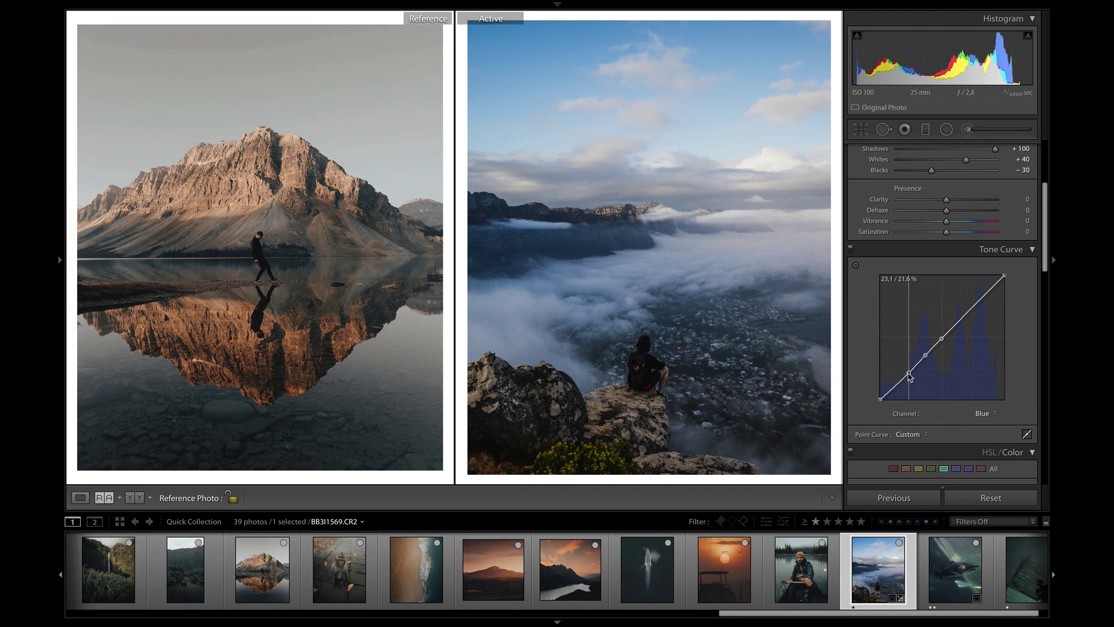
{"action": "mouse_move", "coordinate": [907, 374]}
{"action": "left_mouse_down"}
{"action": "mouse_move", "coordinate": [895, 367]}
{"action": "mouse_move", "coordinate": [901, 378]}
{"action": "left_mouse_up"}
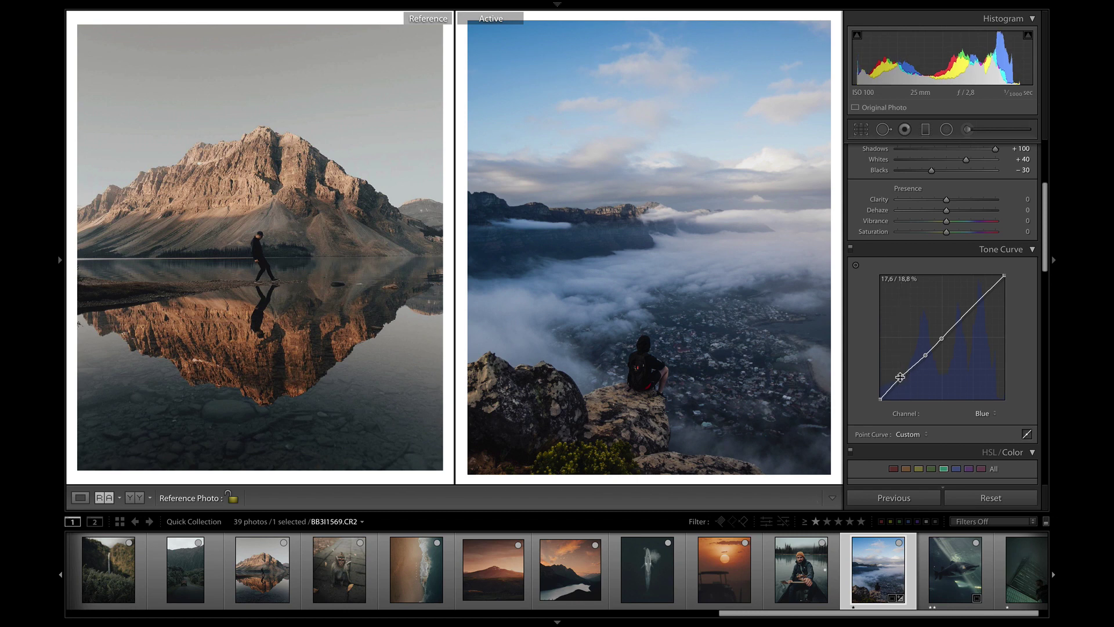
On the Red channel curve, anchor mid and upper points and drop a low point slightly below the diagonal
{"action": "left_click", "coordinate": [984, 413]}
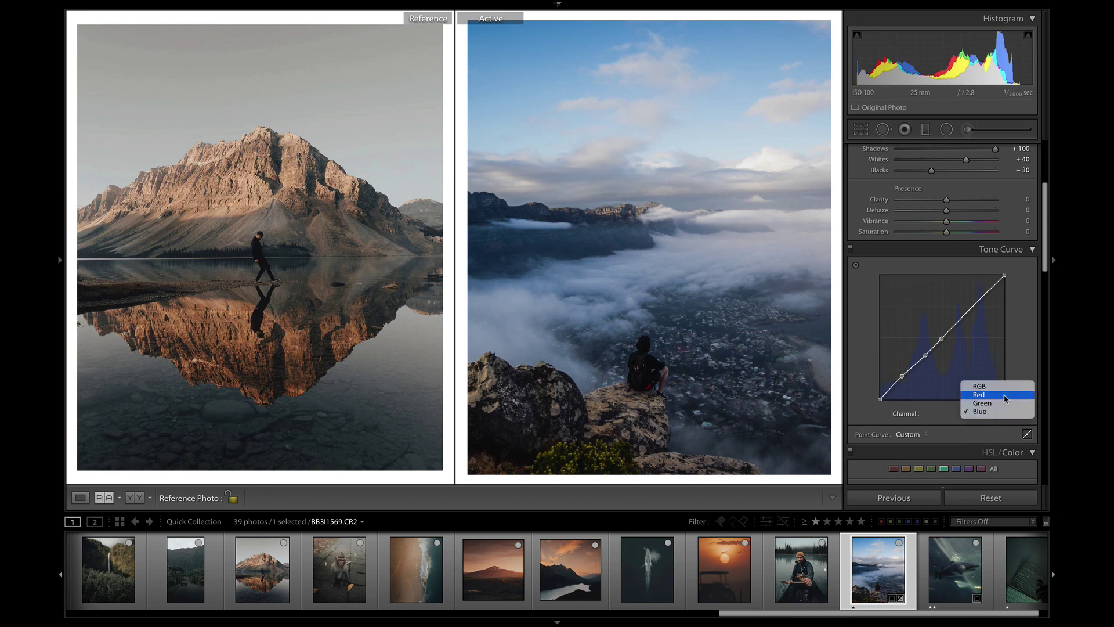
{"action": "left_click", "coordinate": [1004, 395]}
{"action": "left_click", "coordinate": [944, 334]}
{"action": "left_click", "coordinate": [930, 350]}
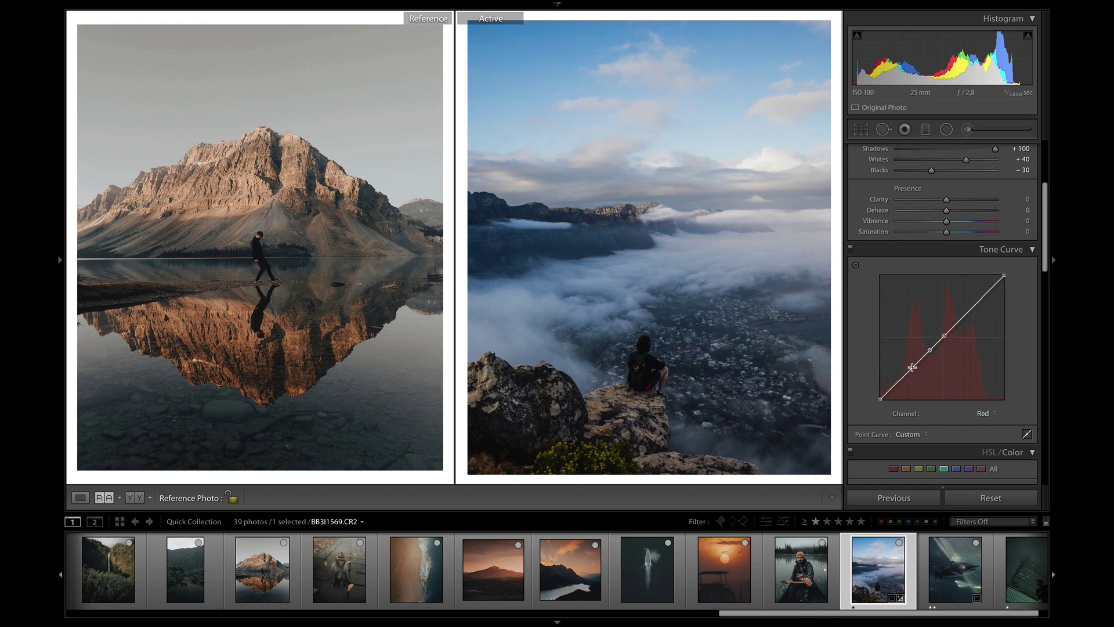
{"action": "left_click", "coordinate": [912, 366]}
{"action": "mouse_move", "coordinate": [899, 382]}
{"action": "left_mouse_down"}
{"action": "mouse_move", "coordinate": [905, 331]}
{"action": "mouse_move", "coordinate": [907, 394]}
{"action": "mouse_move", "coordinate": [899, 386]}
{"action": "left_mouse_up"}
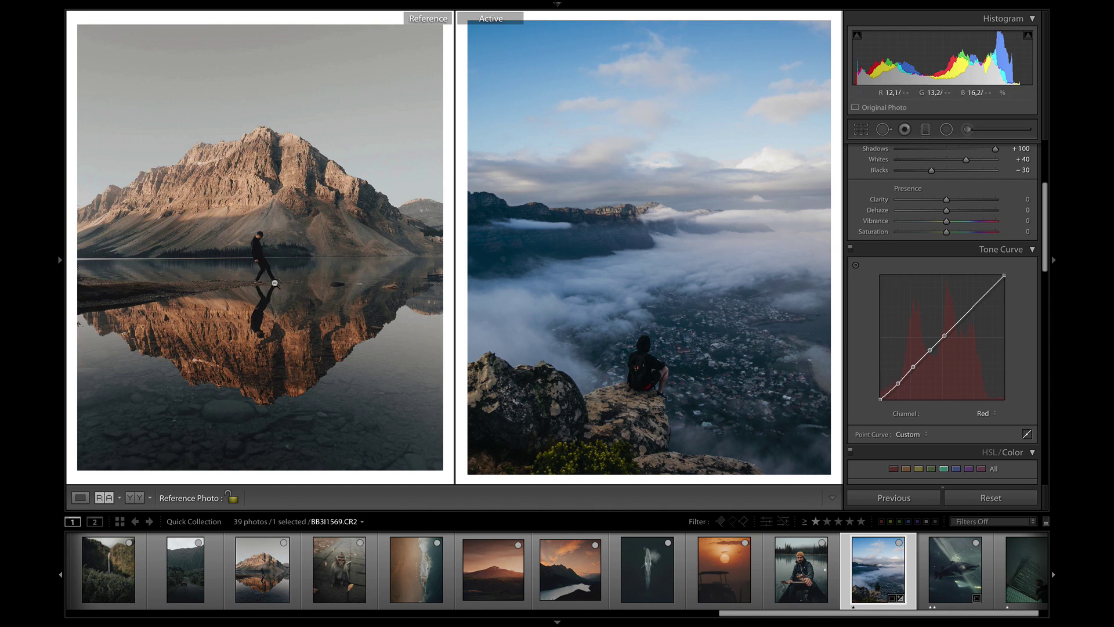
{"action": "scroll", "coordinate": [548, 573], "scroll_direction": "up", "scroll_amount": 1}
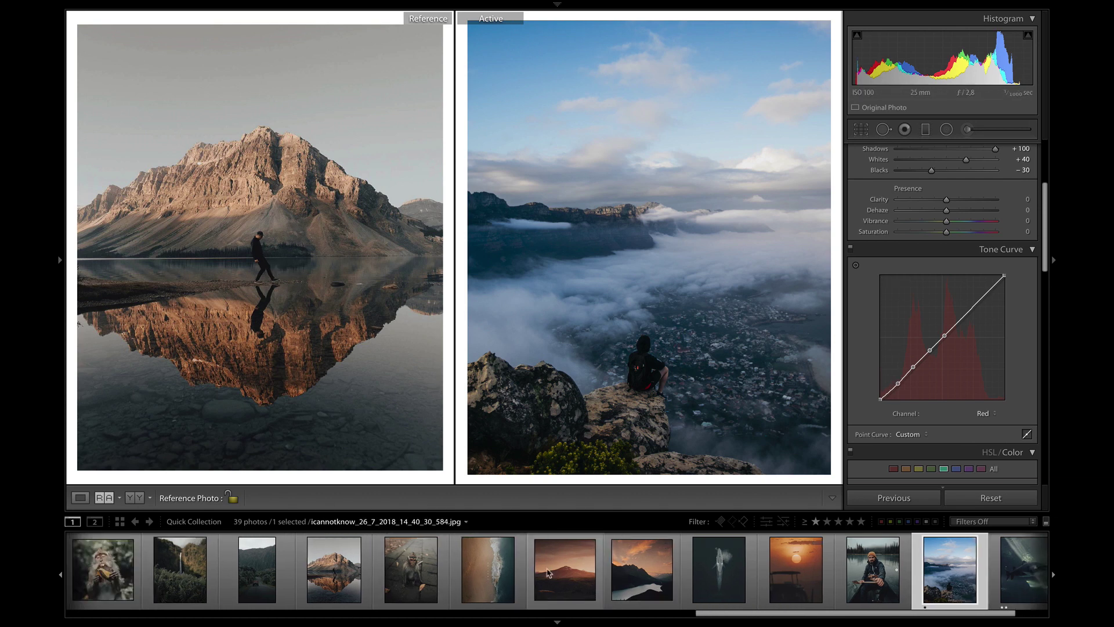
{"action": "left_click_drag", "start_coordinate": [885, 583], "coordinate": [247, 281]}
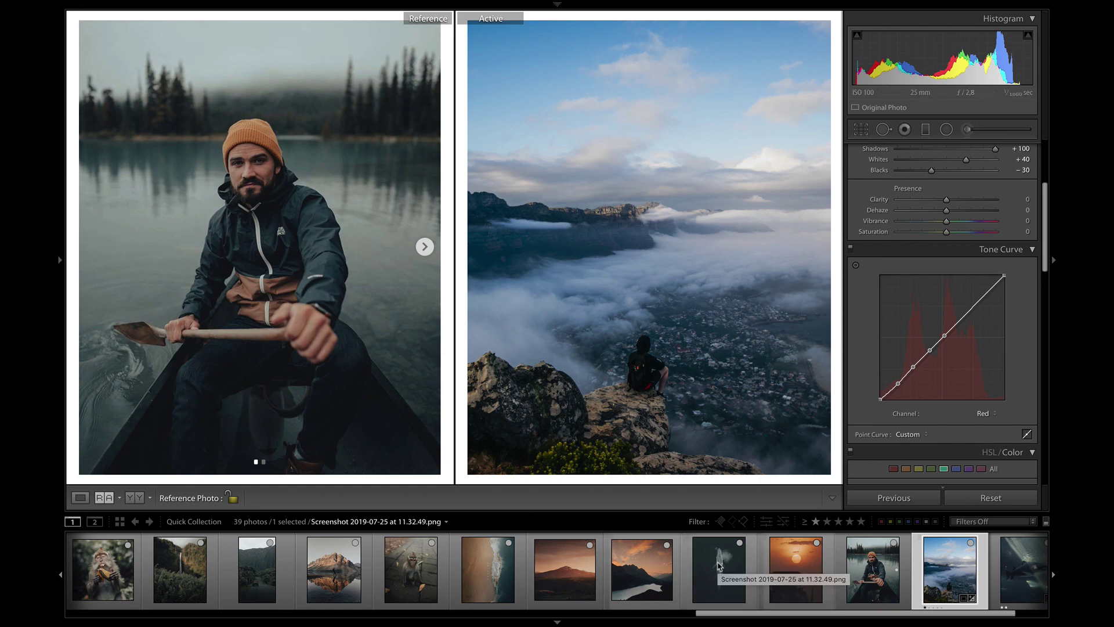
{"action": "scroll", "coordinate": [580, 569], "scroll_direction": "down", "scroll_amount": 2}
{"action": "left_click_drag", "start_coordinate": [249, 592], "coordinate": [267, 327]}
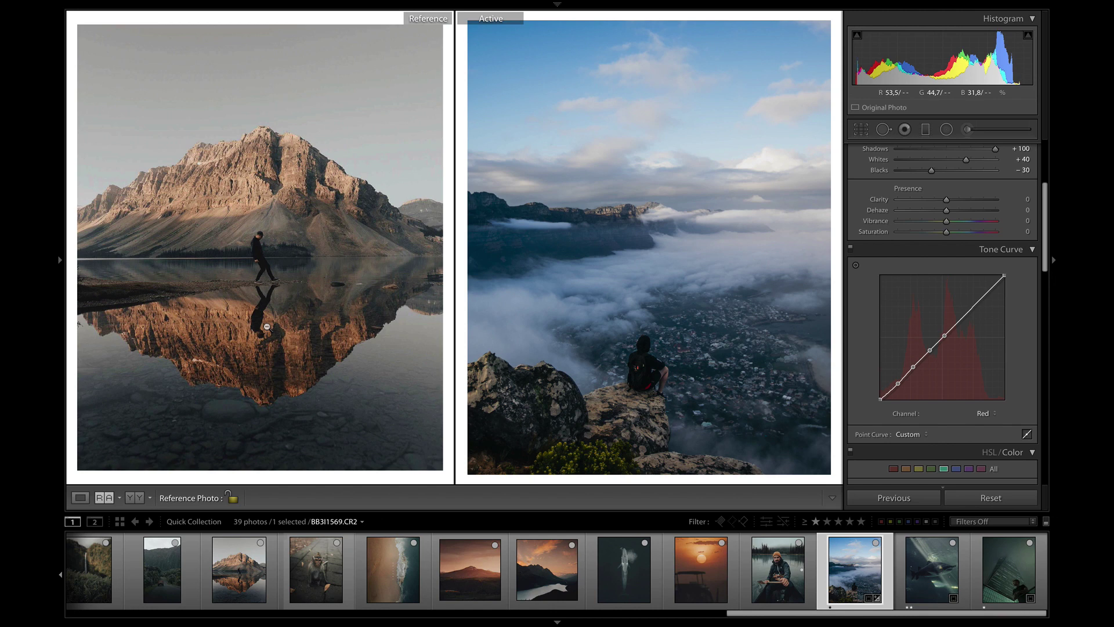
{"action": "scroll", "coordinate": [929, 383], "scroll_direction": "down", "scroll_amount": 1}
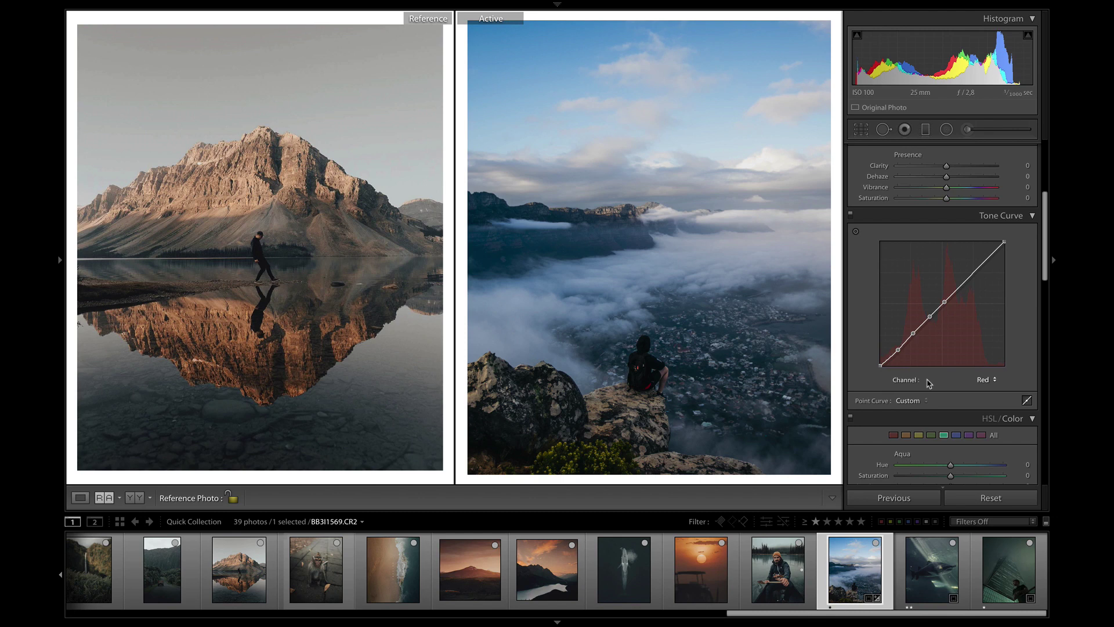
{"action": "scroll", "coordinate": [958, 371], "scroll_direction": "down", "scroll_amount": 3}
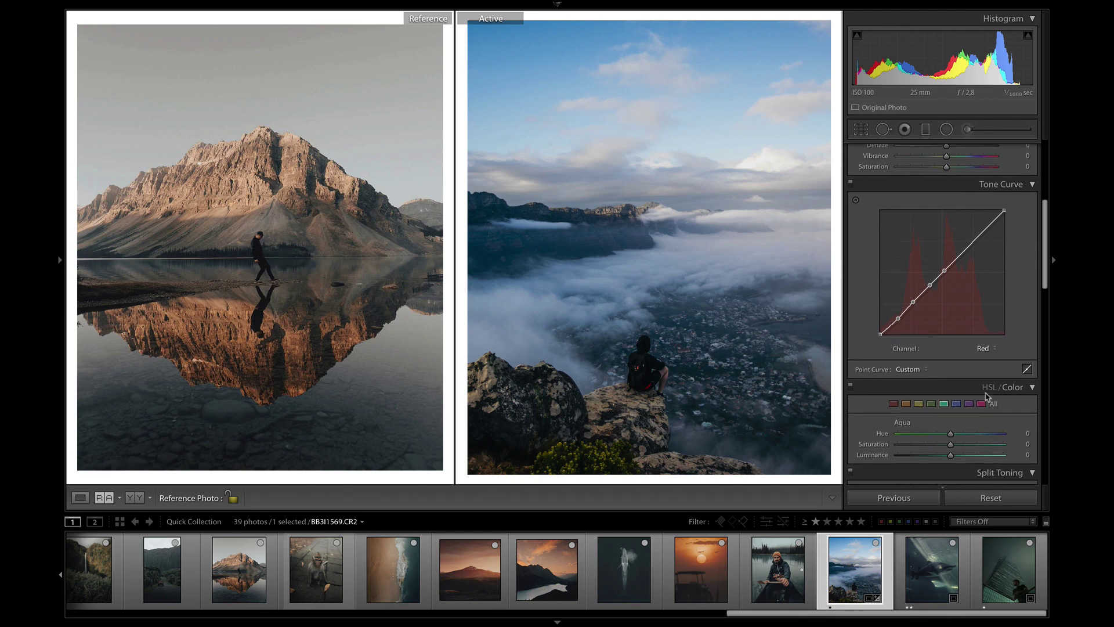
{"action": "scroll", "coordinate": [977, 362], "scroll_direction": "down", "scroll_amount": 1}
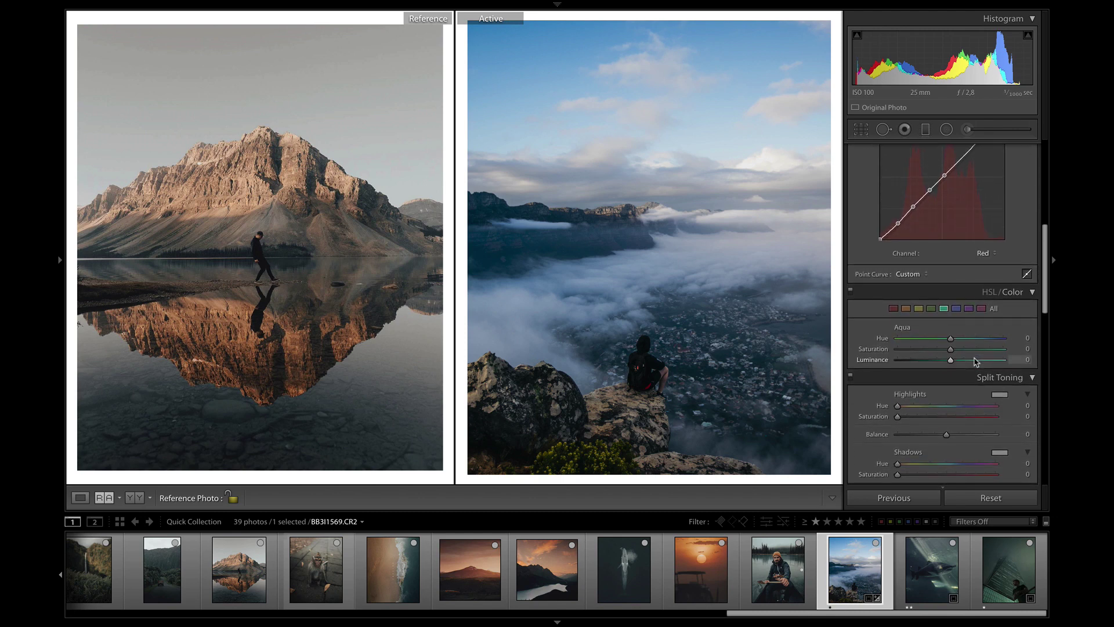
{"action": "scroll", "coordinate": [955, 316], "scroll_direction": "down", "scroll_amount": 1}
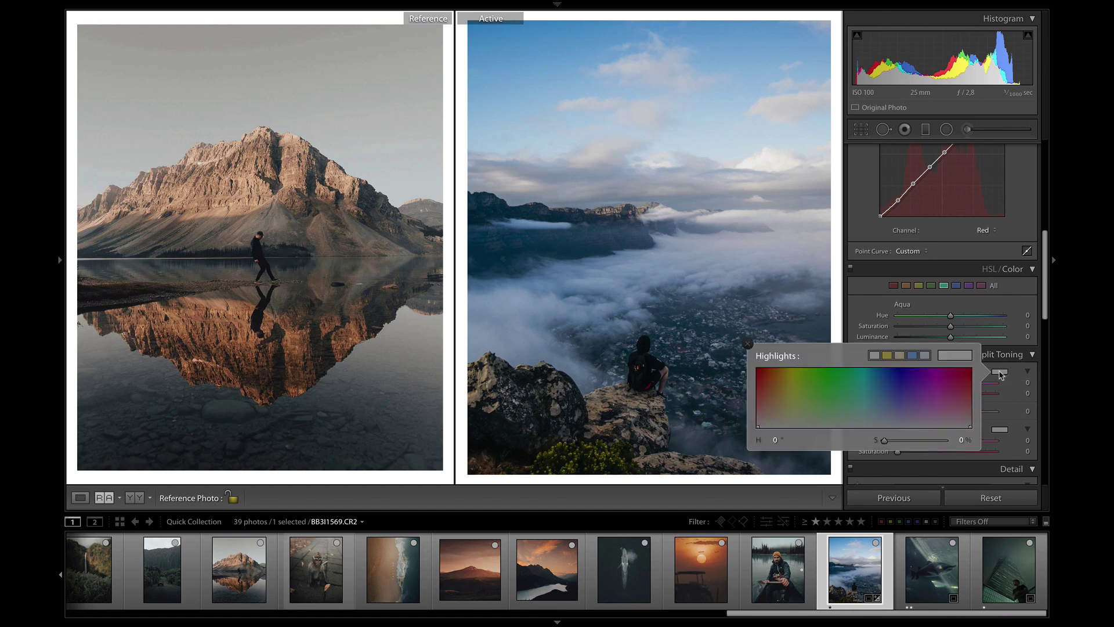
Set Split Toning highlights to hue 47, saturation 13 and shadows to hue 178, saturation 7
{"action": "left_click", "coordinate": [1000, 371]}
{"action": "left_click", "coordinate": [901, 354]}
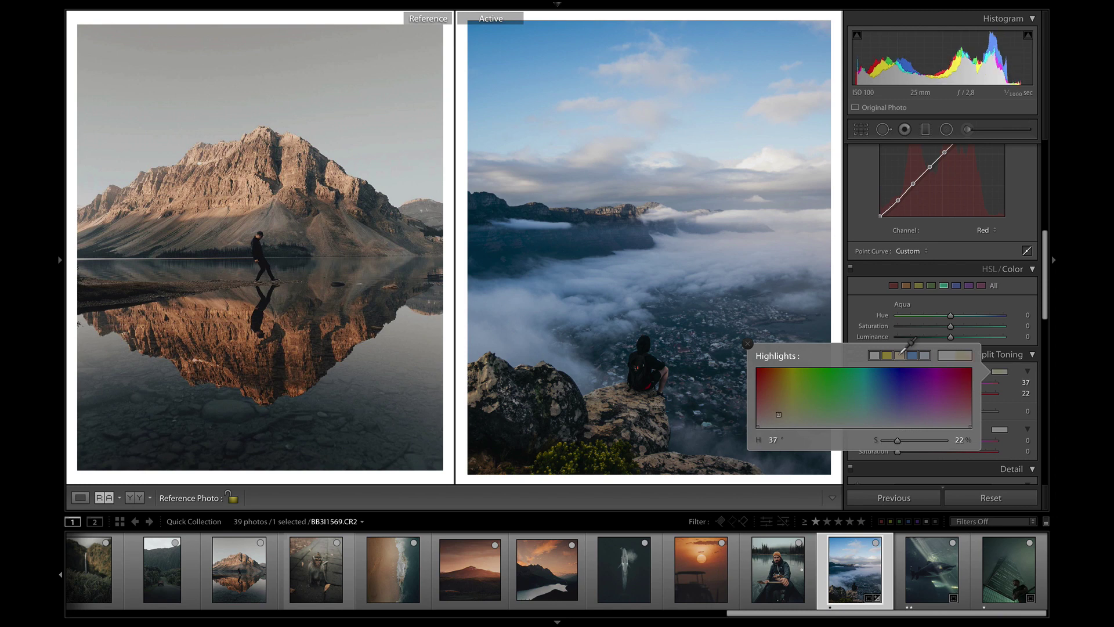
{"action": "left_click", "coordinate": [748, 343]}
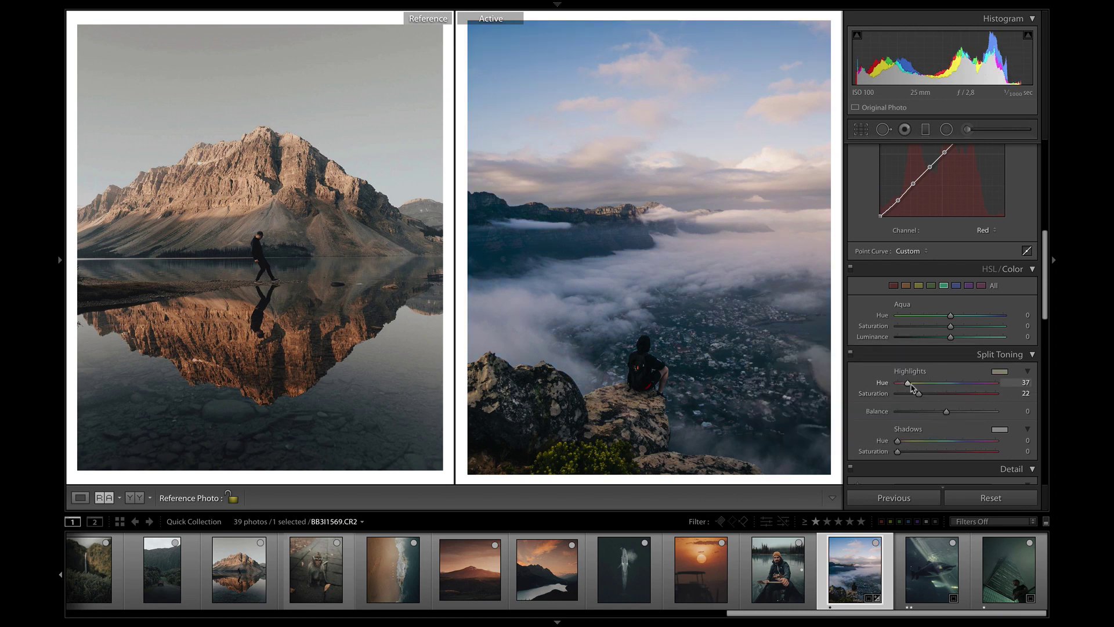
{"action": "left_click_drag", "start_coordinate": [909, 384], "coordinate": [910, 397]}
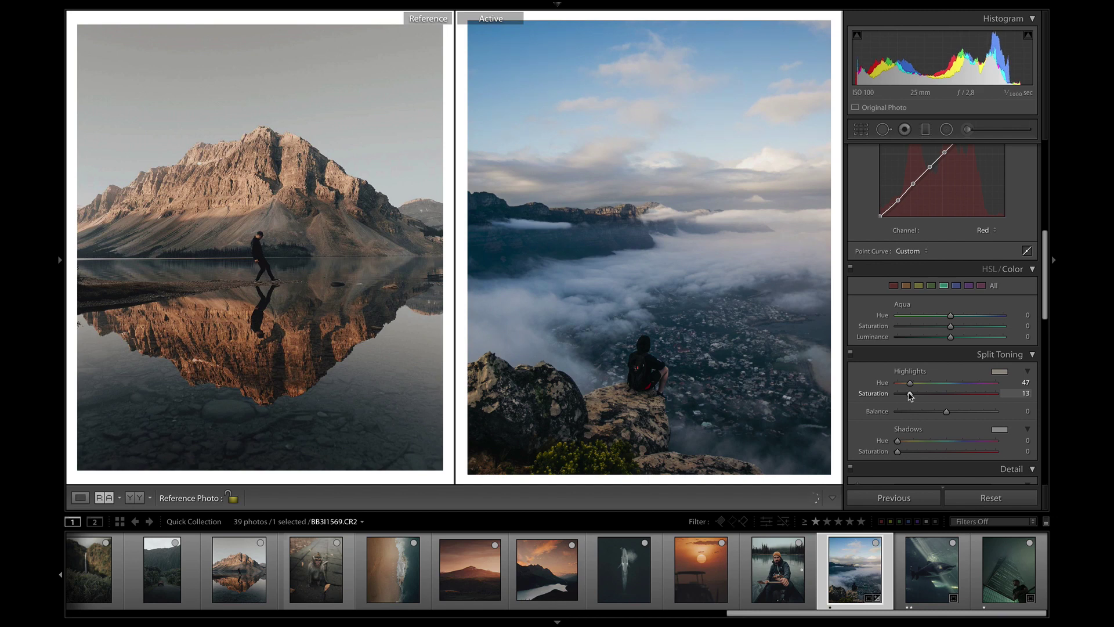
{"action": "left_click", "coordinate": [948, 441]}
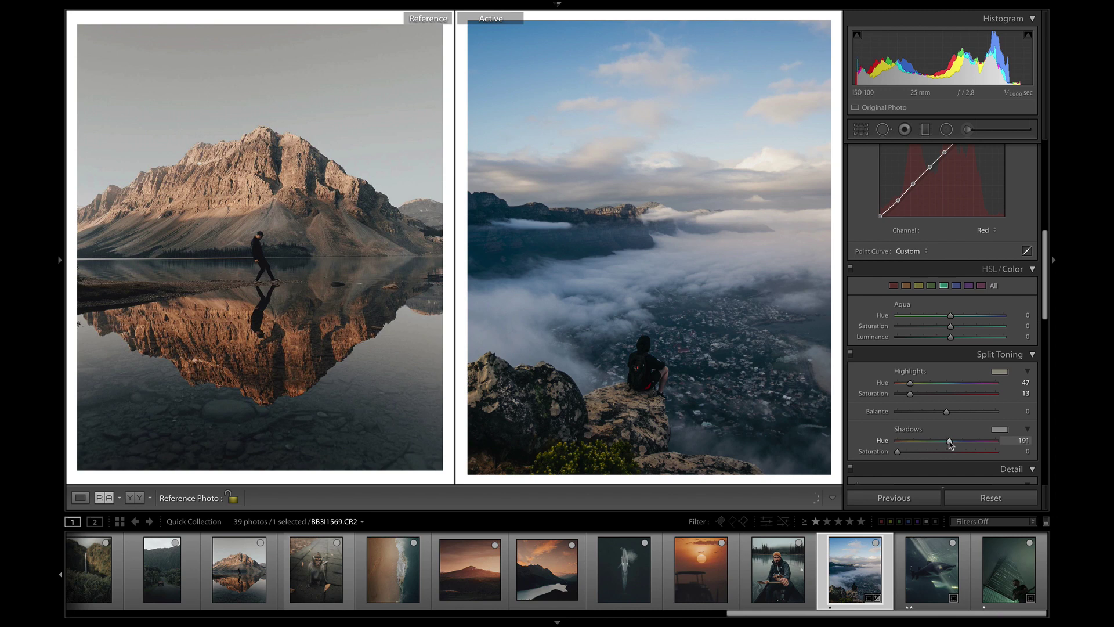
{"action": "left_click_drag", "start_coordinate": [951, 444], "coordinate": [907, 457]}
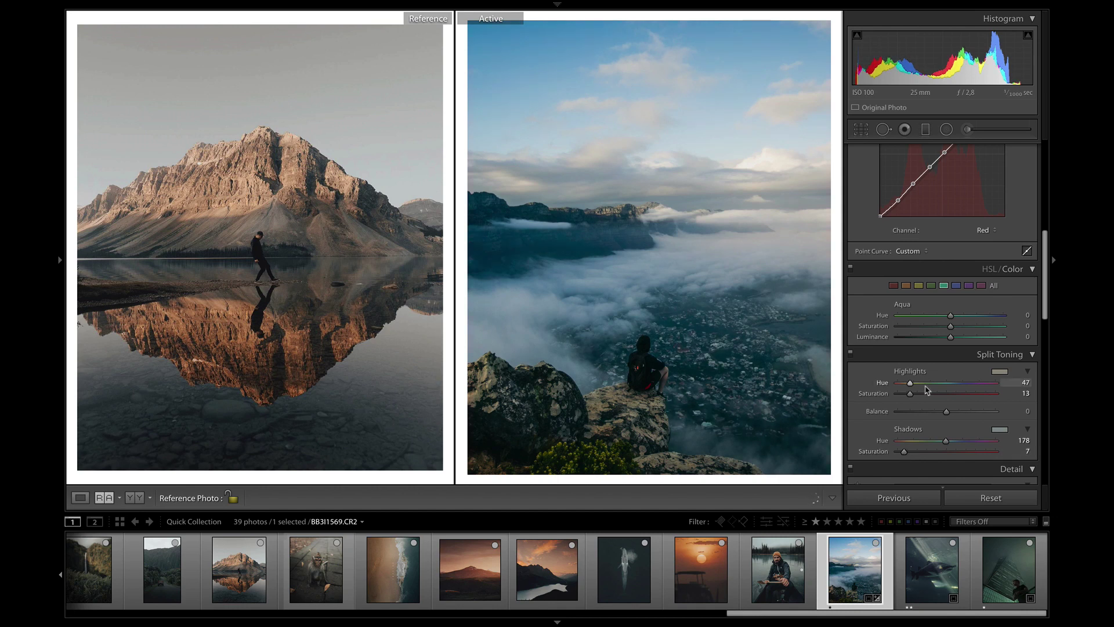
Compare against the canoe portrait, then desaturate the cliff shot's blues in HSL
{"action": "scroll", "coordinate": [927, 390], "scroll_direction": "up", "scroll_amount": 1}
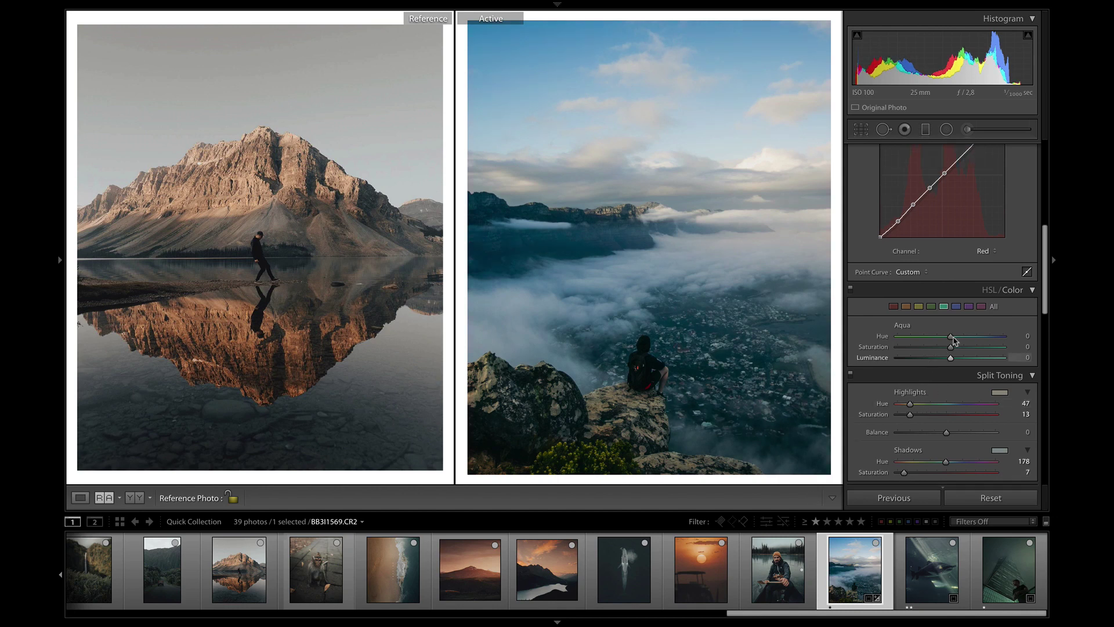
{"action": "left_click", "coordinate": [954, 308]}
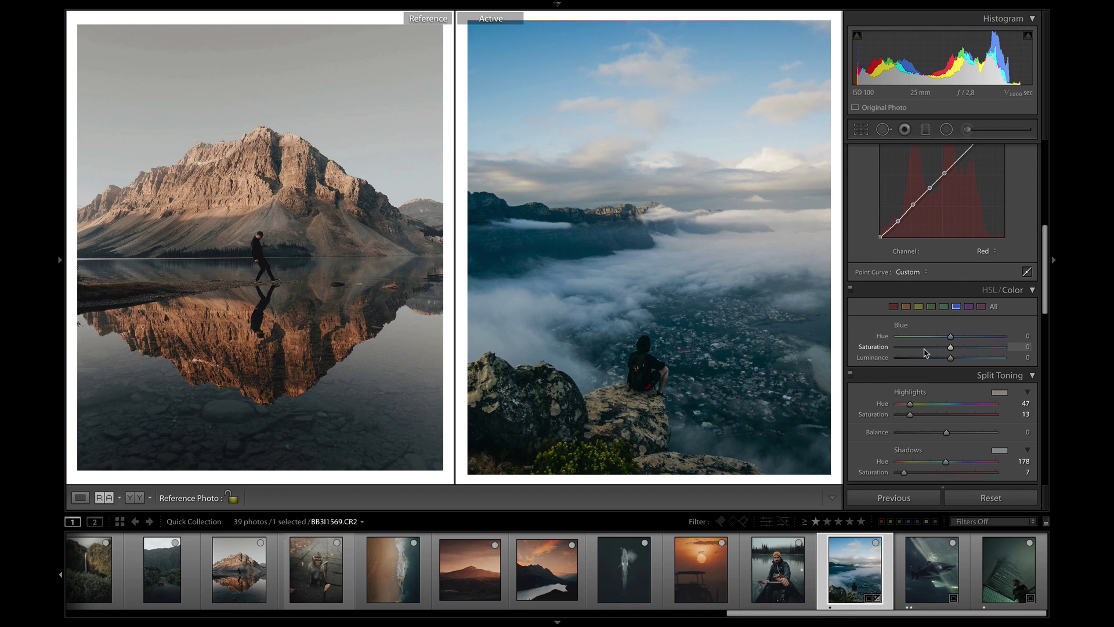
{"action": "left_click", "coordinate": [776, 574]}
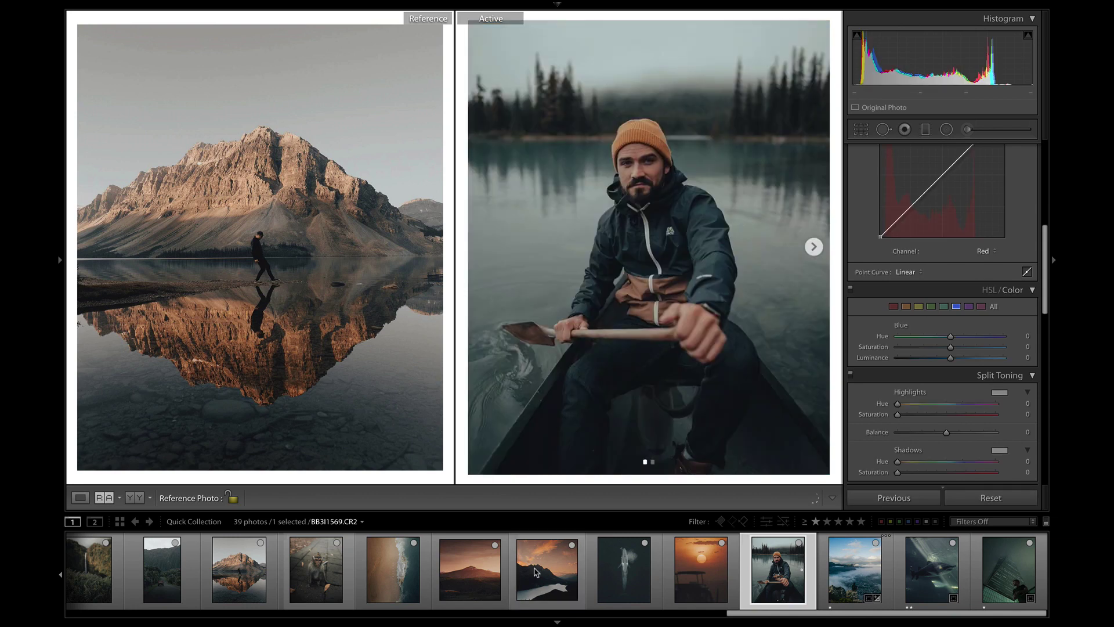
{"action": "left_click", "coordinate": [861, 582]}
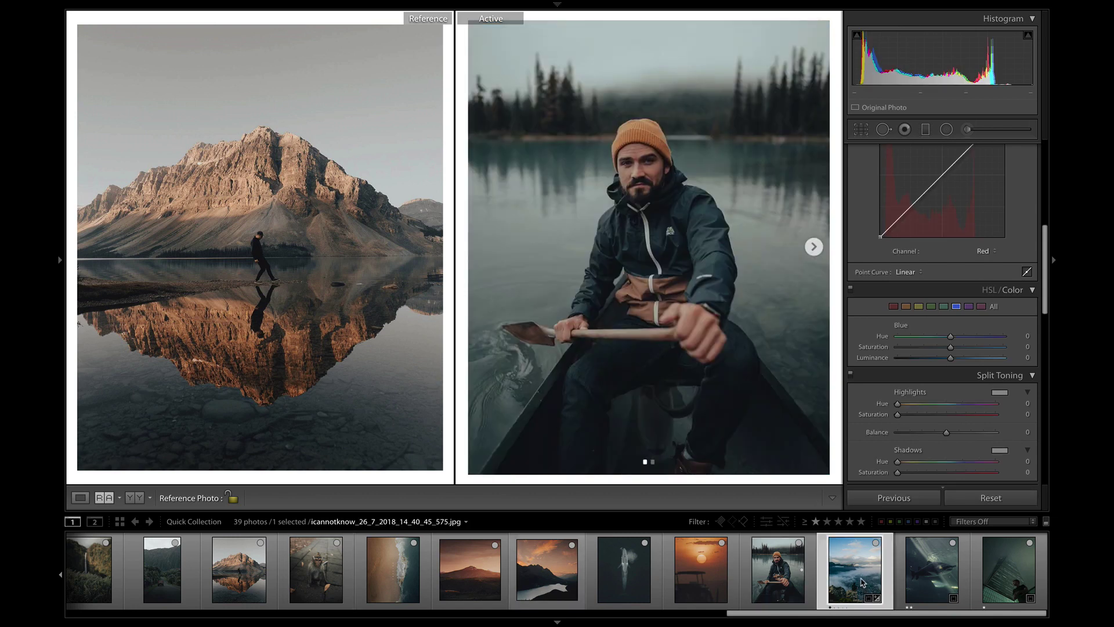
{"action": "left_click", "coordinate": [921, 347]}
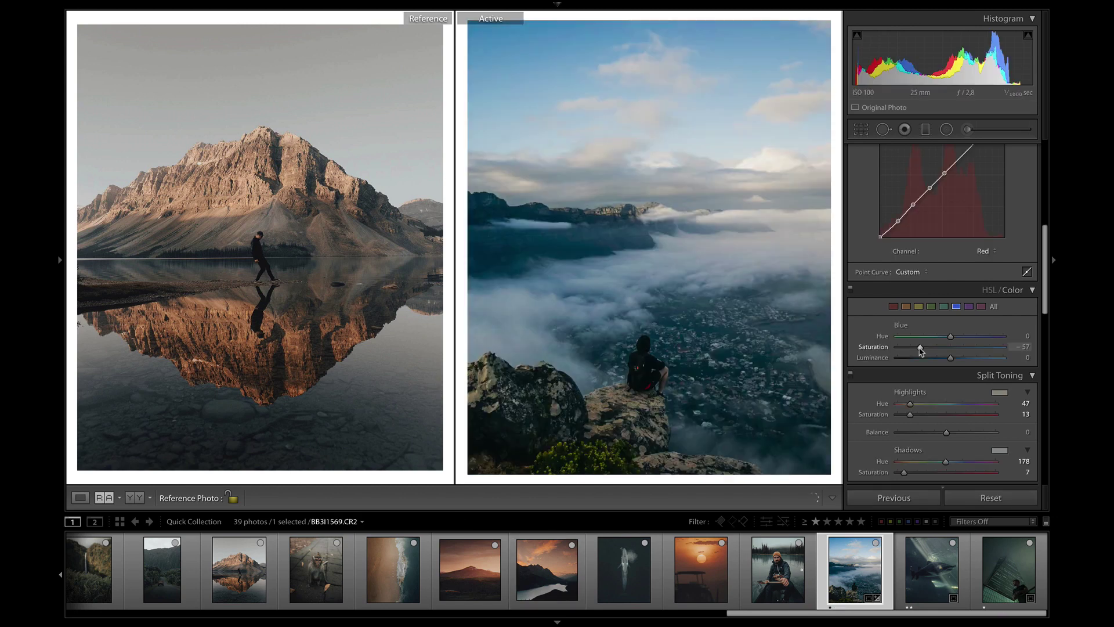
{"action": "left_click_drag", "start_coordinate": [921, 349], "coordinate": [920, 349]}
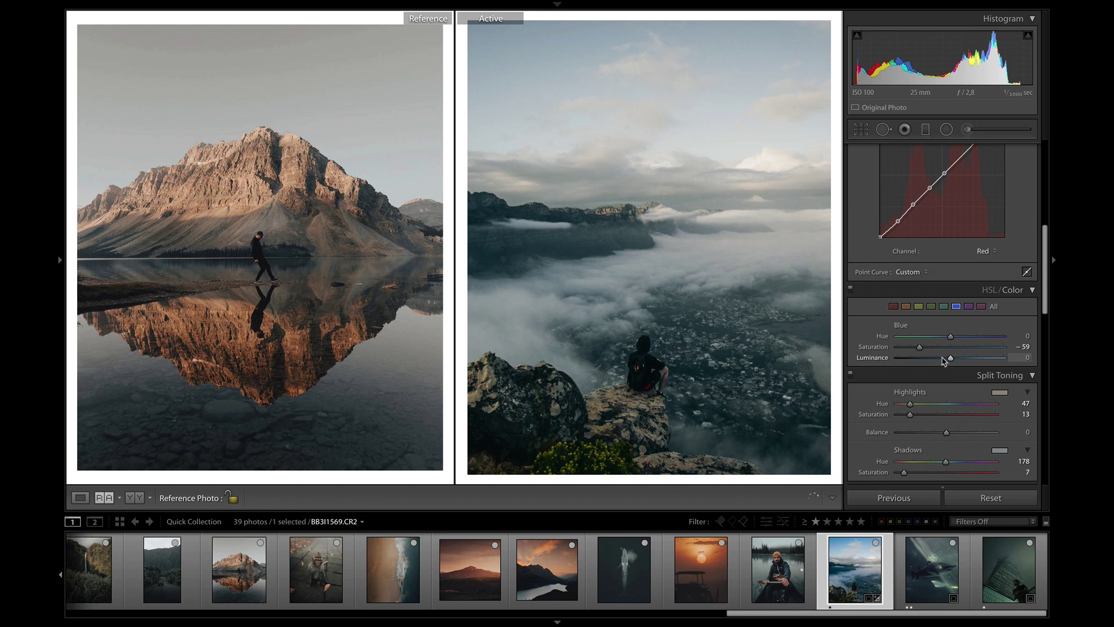
Set Aqua hue +36, Yellow hue −84 and saturation −46, and Green saturation −81 and hue −72
{"action": "left_click", "coordinate": [943, 306]}
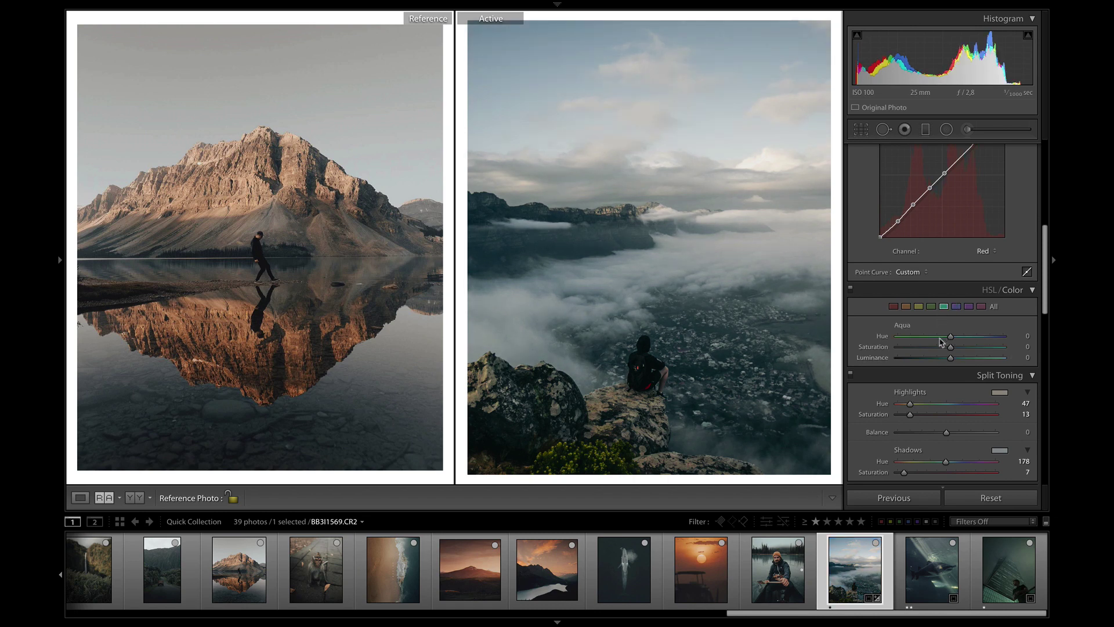
{"action": "left_click_drag", "start_coordinate": [965, 337], "coordinate": [969, 336]}
{"action": "left_click", "coordinate": [919, 307]}
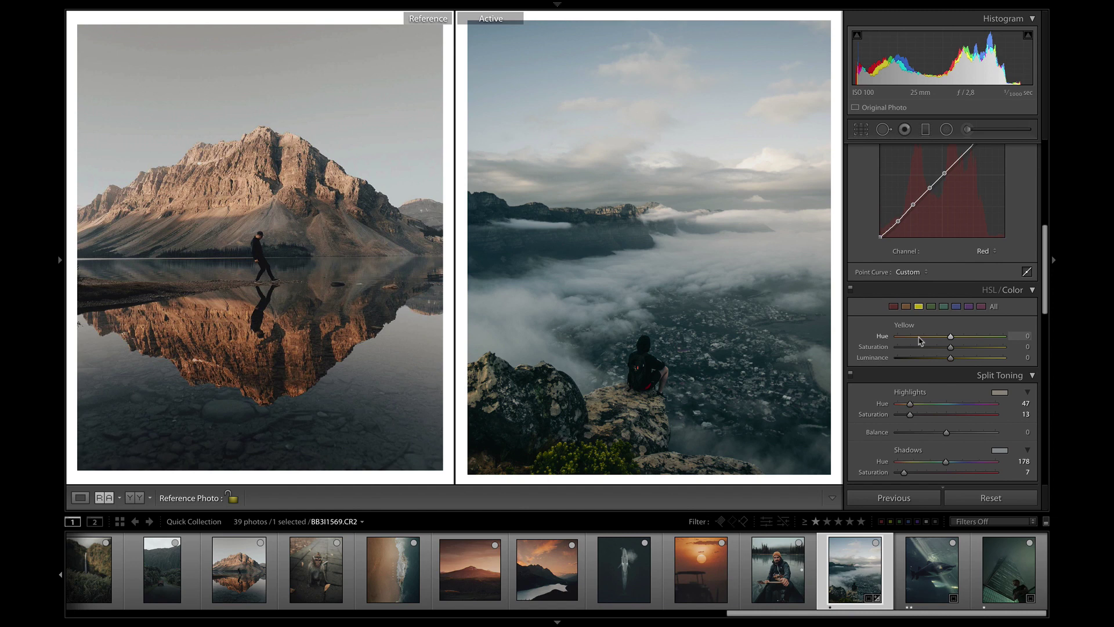
{"action": "left_click_drag", "start_coordinate": [919, 341], "coordinate": [909, 340]}
{"action": "left_click_drag", "start_coordinate": [931, 348], "coordinate": [930, 350]}
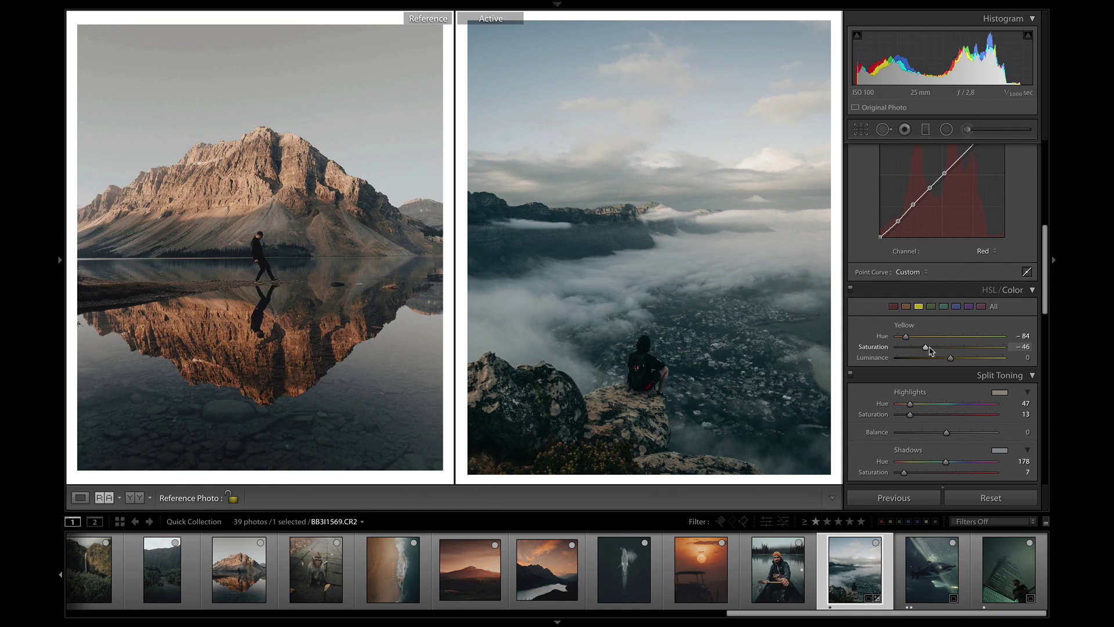
{"action": "left_click_drag", "start_coordinate": [162, 568], "coordinate": [368, 365]}
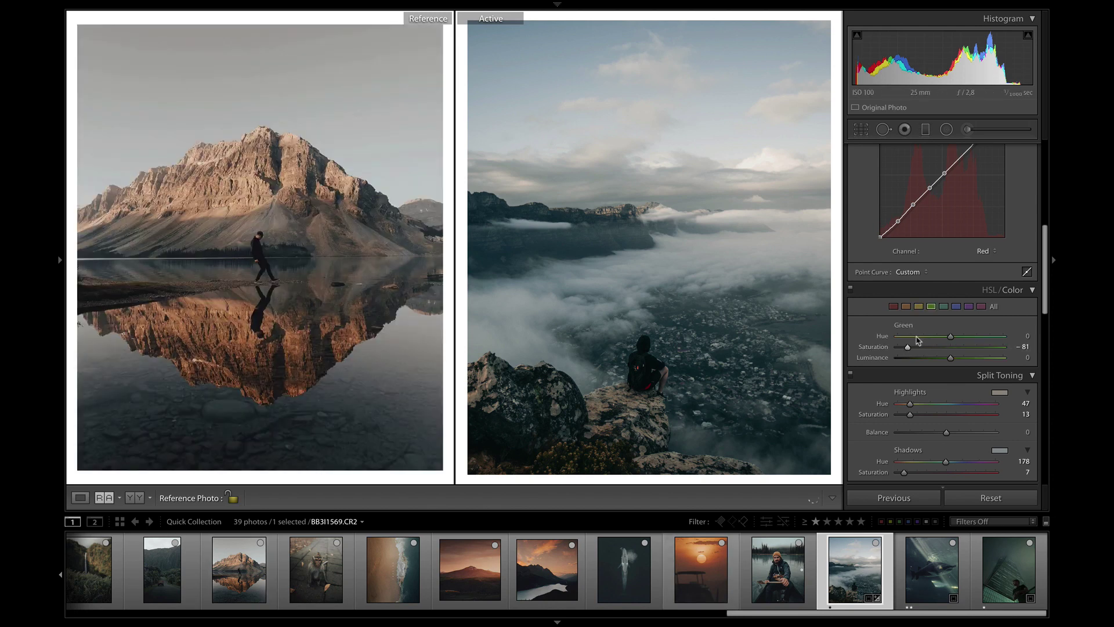
{"action": "left_click_drag", "start_coordinate": [918, 339], "coordinate": [914, 339]}
Raise the cliff shot's Clarity to about +12 in the Presence section
{"action": "scroll", "coordinate": [914, 339], "scroll_direction": "up", "scroll_amount": 6}
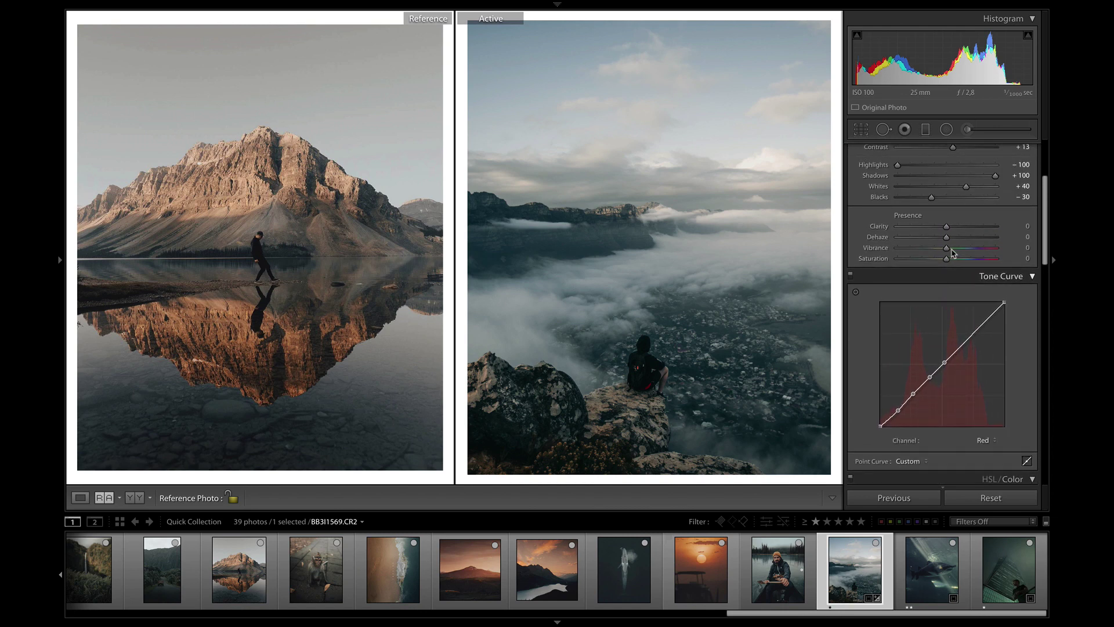
{"action": "left_click_drag", "start_coordinate": [950, 229], "coordinate": [955, 185]}
{"action": "scroll", "coordinate": [949, 186], "scroll_direction": "up", "scroll_amount": 1}
{"action": "scroll", "coordinate": [929, 383], "scroll_direction": "down", "scroll_amount": 3}
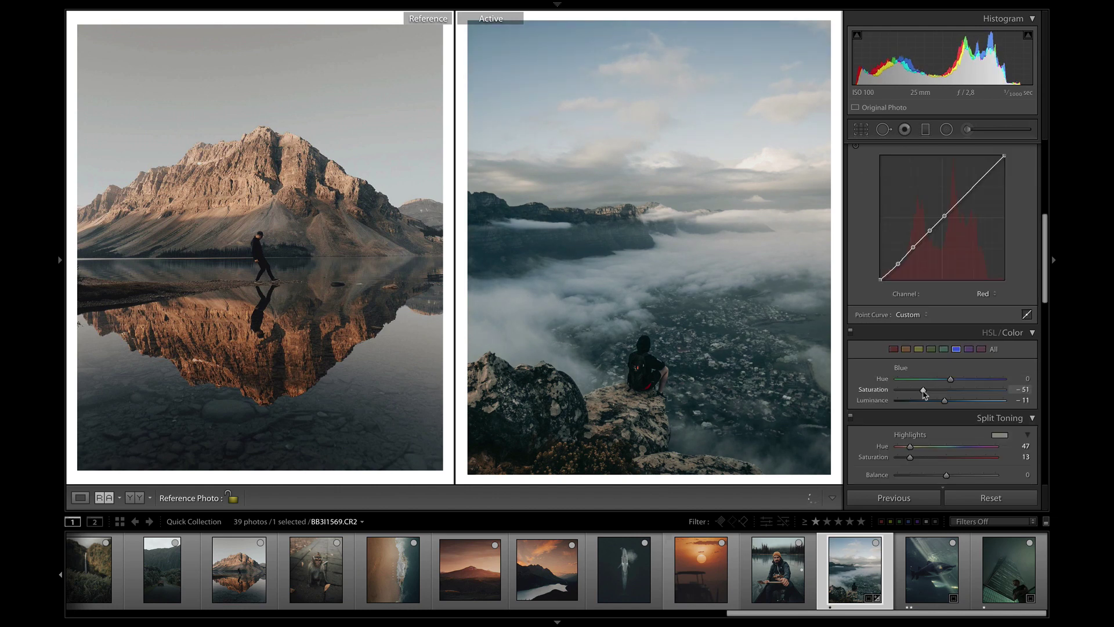
{"action": "scroll", "coordinate": [1008, 428], "scroll_direction": "down", "scroll_amount": 6}
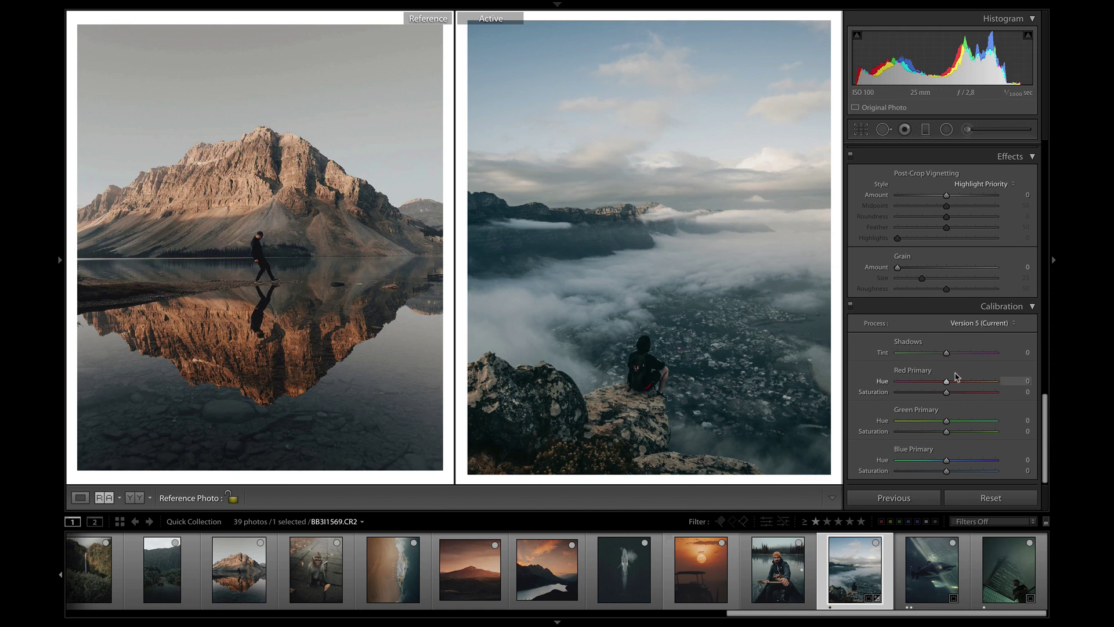
Set Calibration Red Primary hue to +24 and the post-crop vignette amount to −11
{"action": "left_click_drag", "start_coordinate": [947, 381], "coordinate": [1010, 386]}
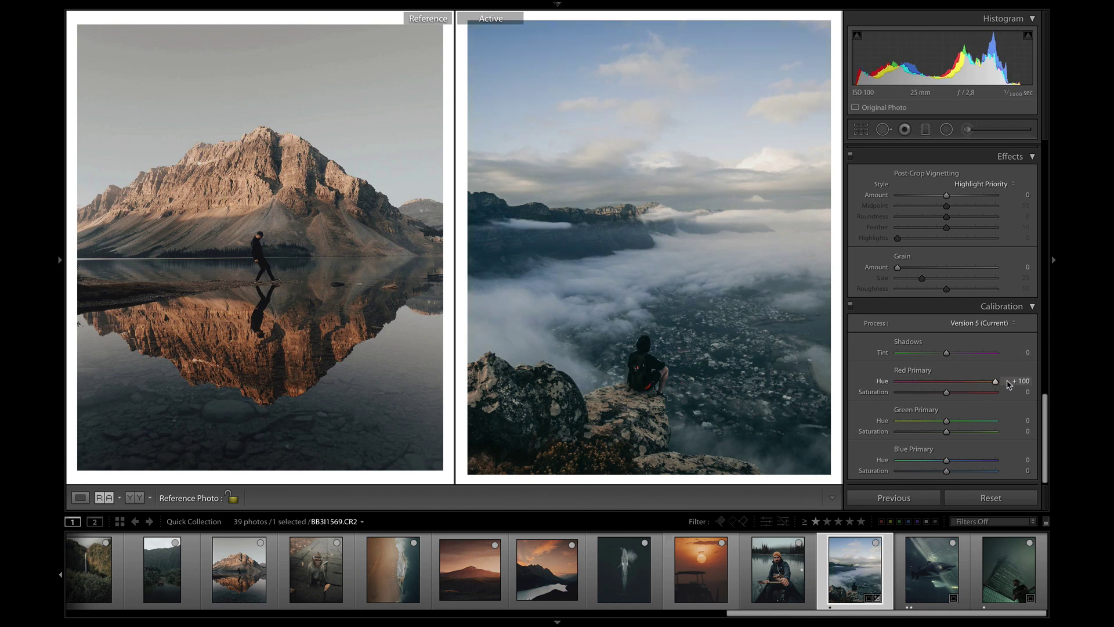
{"action": "left_click_drag", "start_coordinate": [1008, 384], "coordinate": [959, 383]}
{"action": "scroll", "coordinate": [946, 383], "scroll_direction": "up", "scroll_amount": 2}
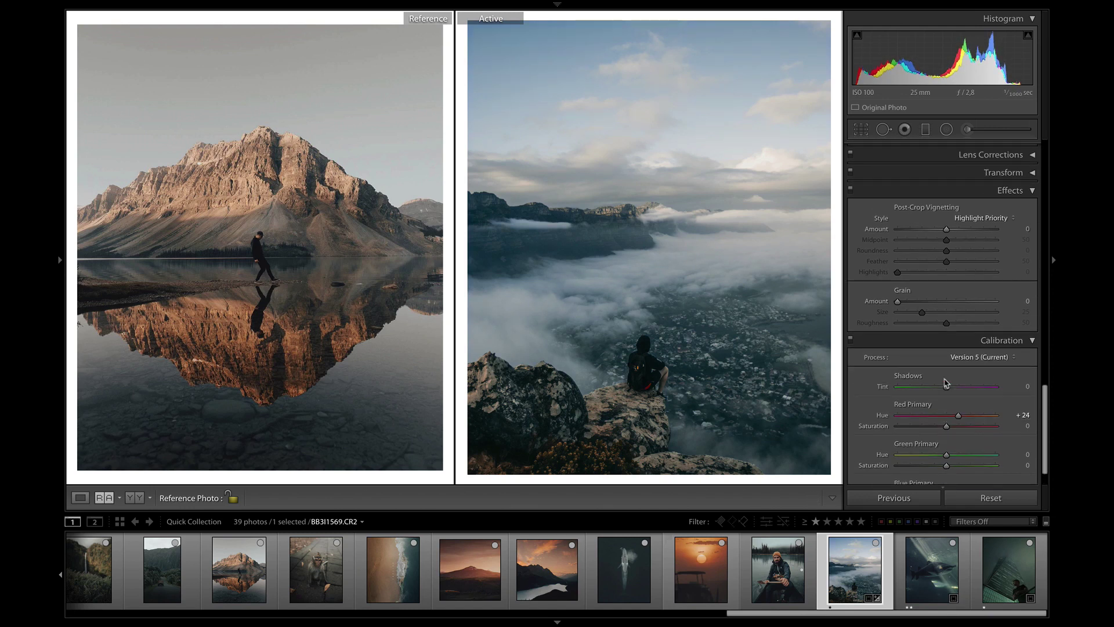
{"action": "scroll", "coordinate": [946, 348], "scroll_direction": "up", "scroll_amount": 2}
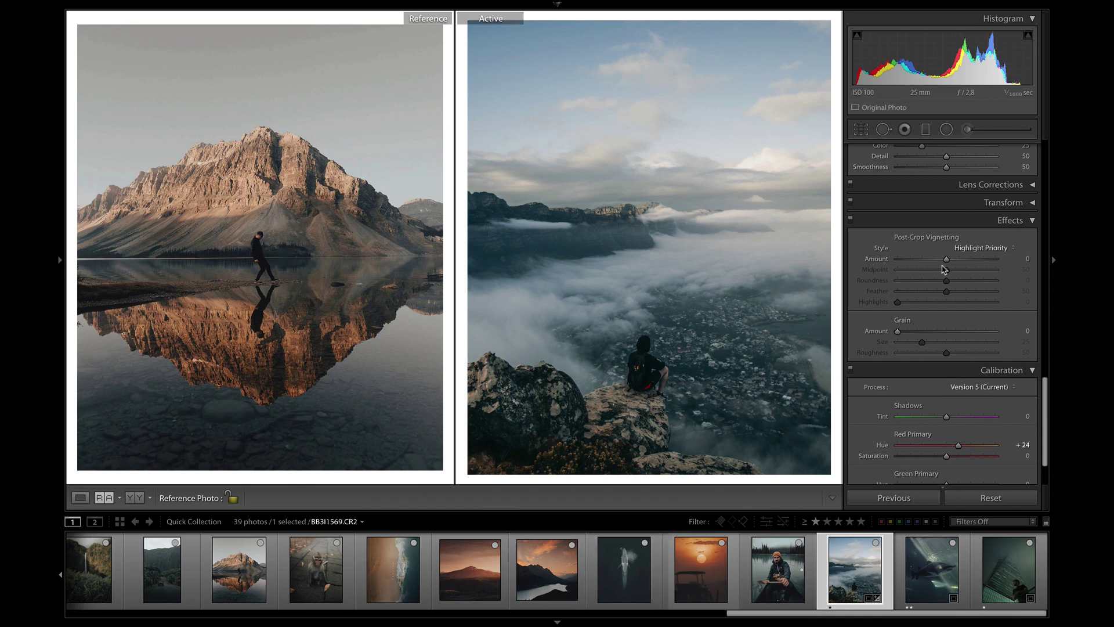
{"action": "left_click_drag", "start_coordinate": [945, 260], "coordinate": [940, 262]}
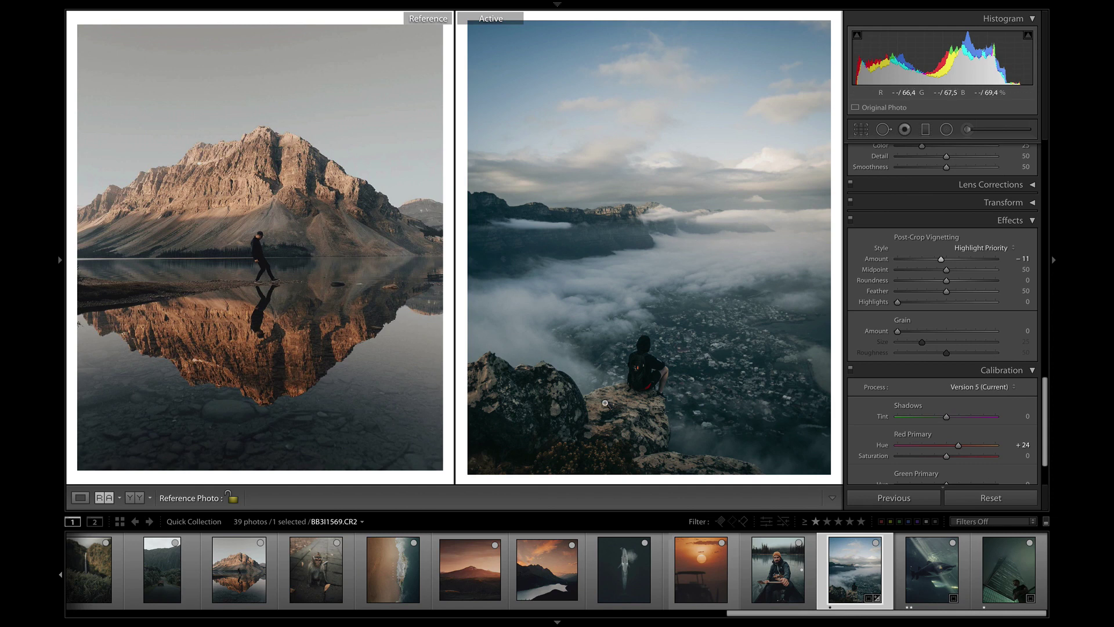
Undo the over-warm temperature and set Temp to 6752, then drag the underwater turtle photo into the Reference pane
{"action": "key", "text": "ctrl+z"}
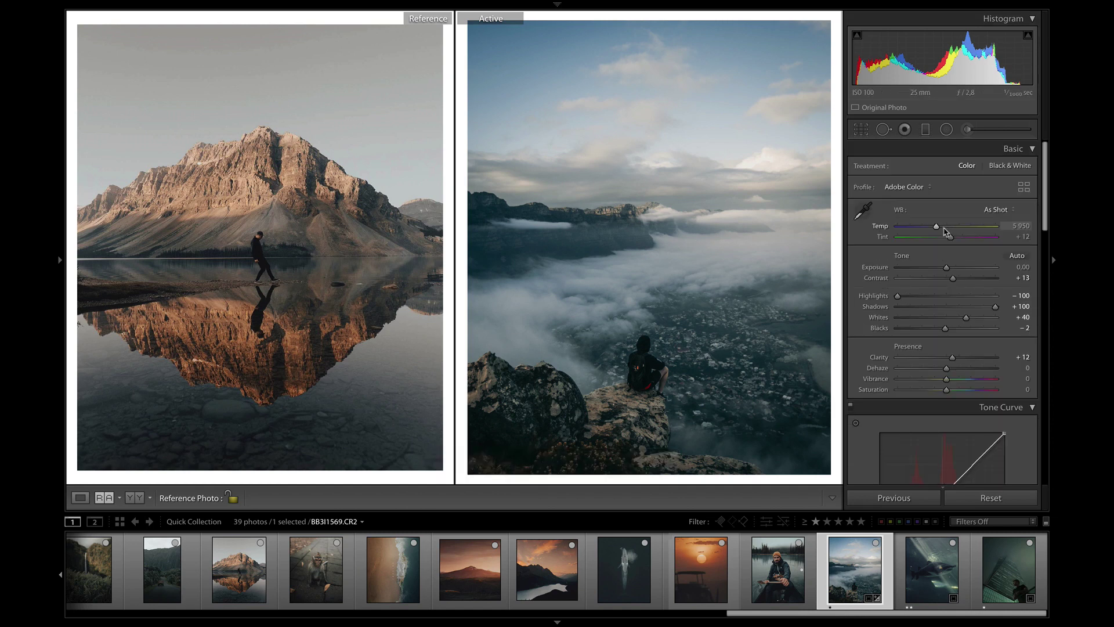
{"action": "left_click_drag", "start_coordinate": [942, 230], "coordinate": [944, 230]}
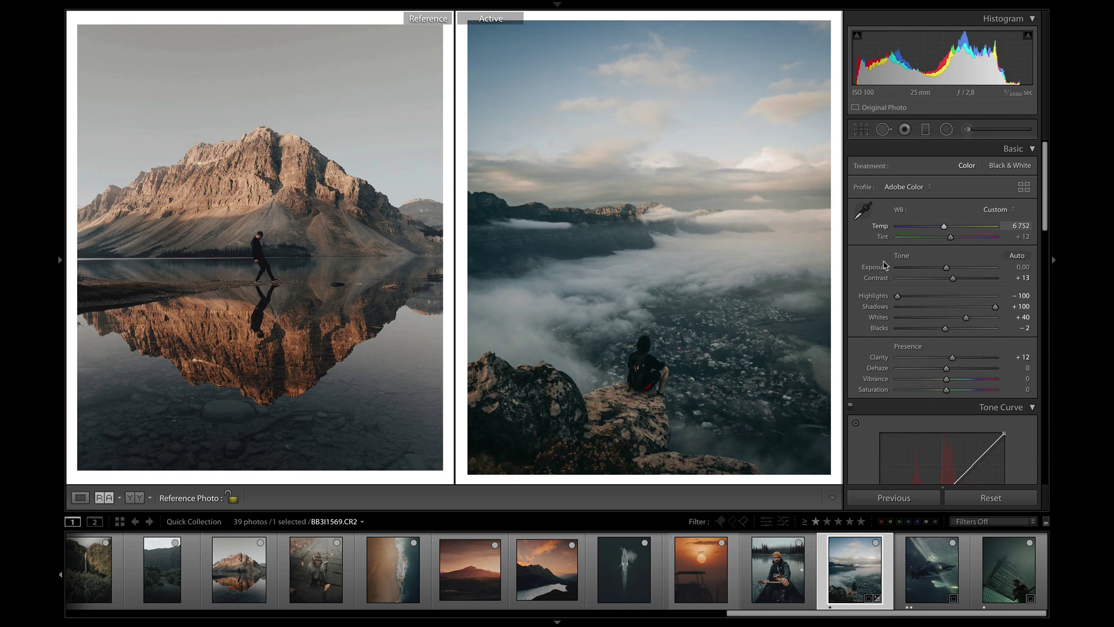
{"action": "scroll", "coordinate": [682, 566], "scroll_direction": "up", "scroll_amount": 10}
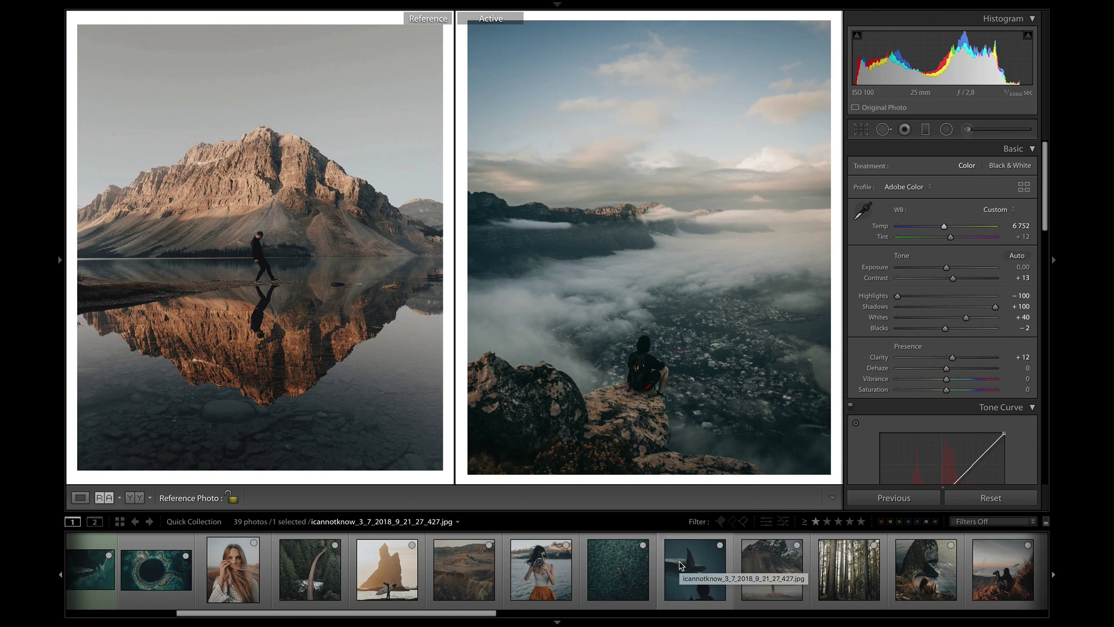
{"action": "mouse_move", "coordinate": [682, 566]}
{"action": "left_mouse_down"}
{"action": "mouse_move", "coordinate": [180, 231]}
{"action": "mouse_move", "coordinate": [697, 590]}
{"action": "mouse_move", "coordinate": [690, 575]}
{"action": "left_mouse_up"}
{"action": "left_click_drag", "start_coordinate": [772, 571], "coordinate": [328, 322]}
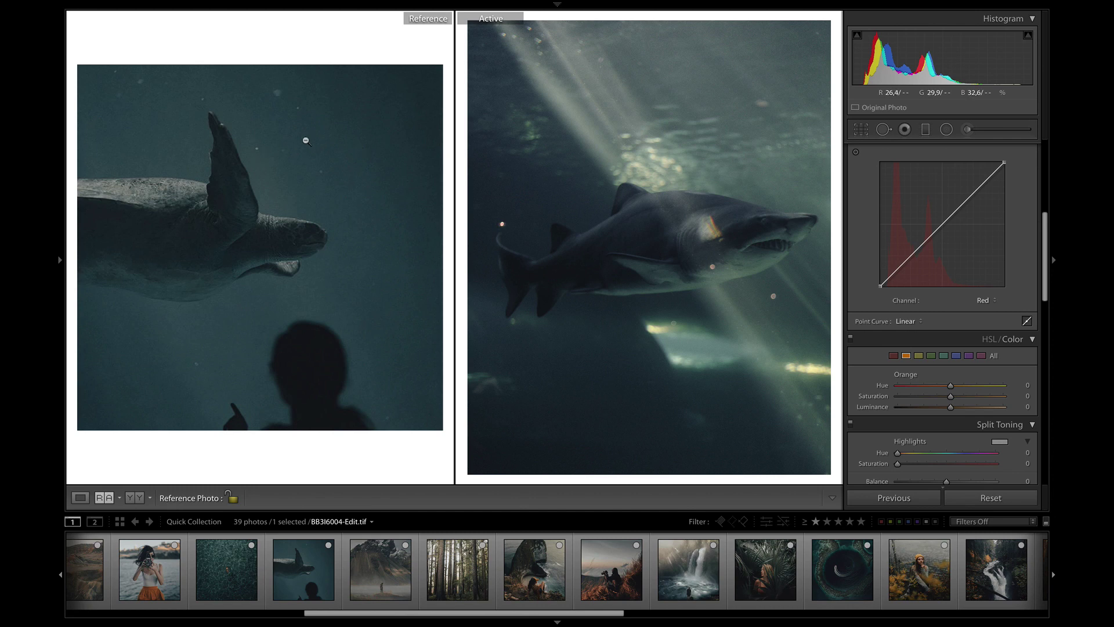
Copy the foggy cliff shot's develop settings and paste them onto the aquarium shark photo
{"action": "scroll", "coordinate": [820, 605], "scroll_direction": "down", "scroll_amount": 5}
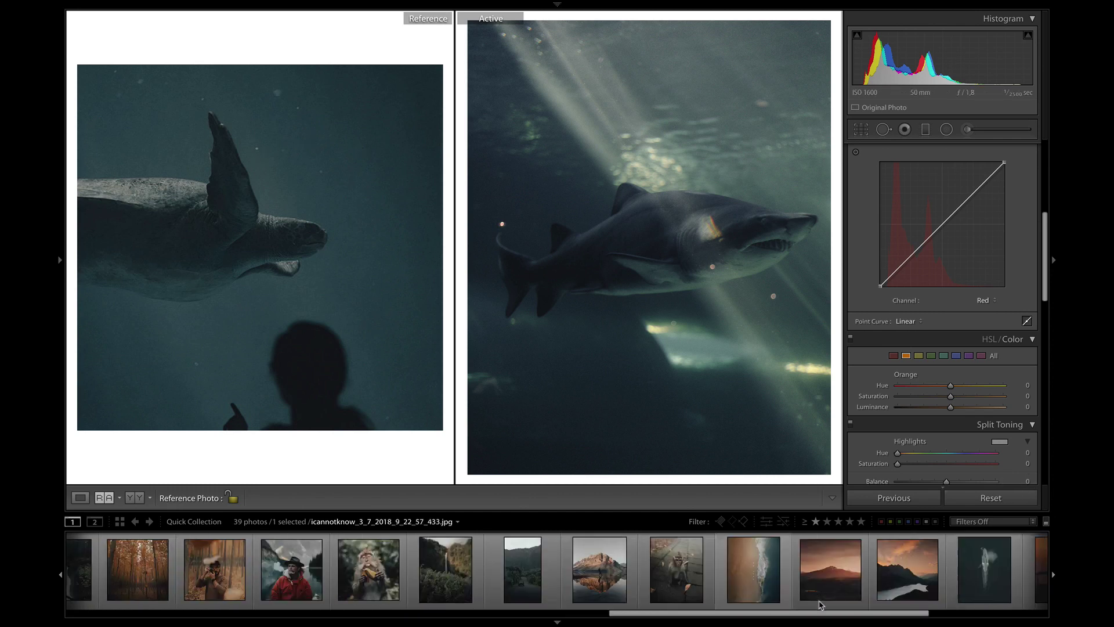
{"action": "left_click", "coordinate": [853, 577]}
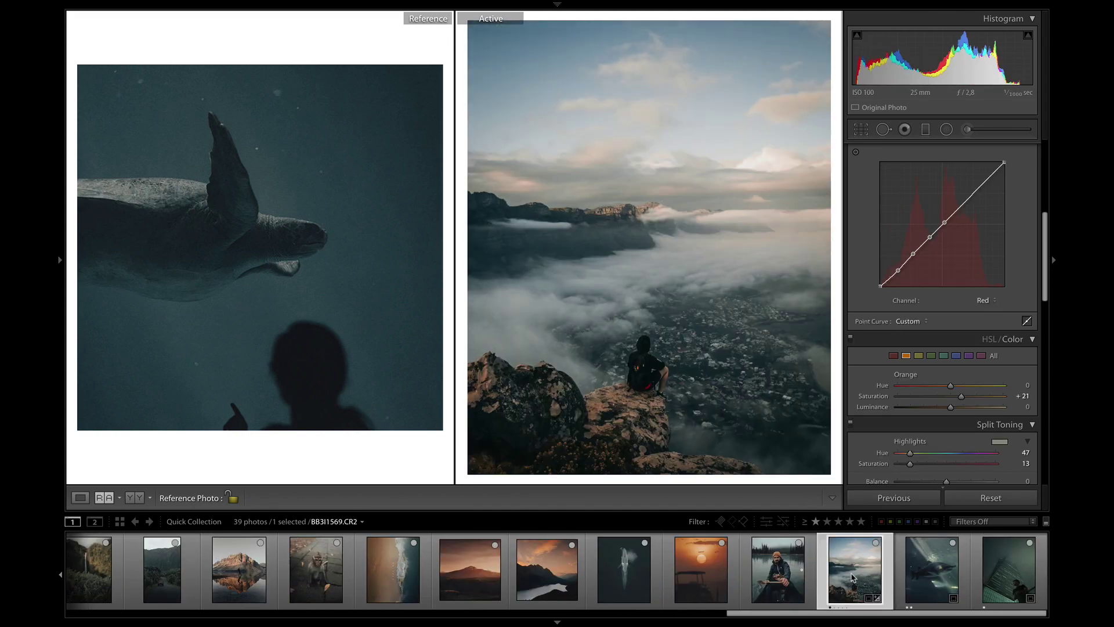
{"action": "key", "text": "super+shift+c"}
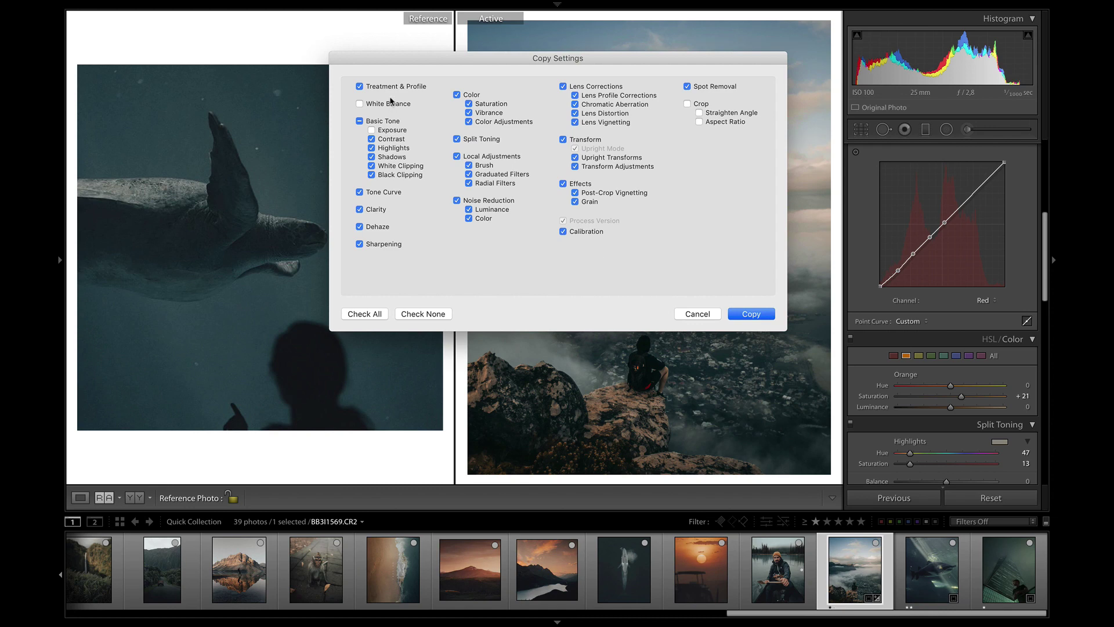
{"action": "left_click", "coordinate": [751, 314]}
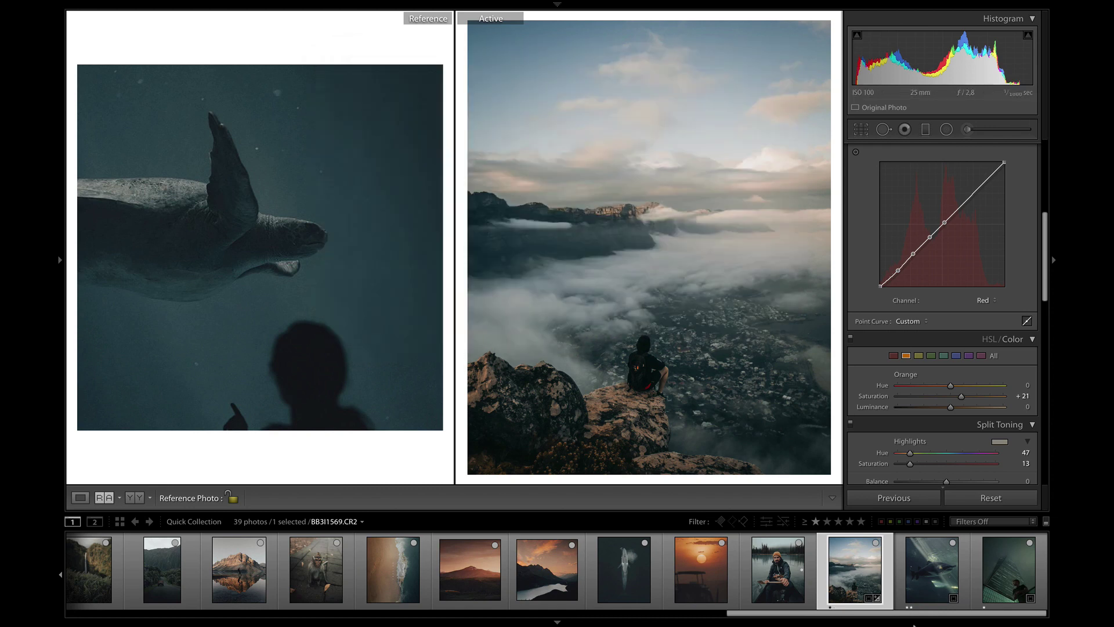
{"action": "left_click", "coordinate": [919, 572]}
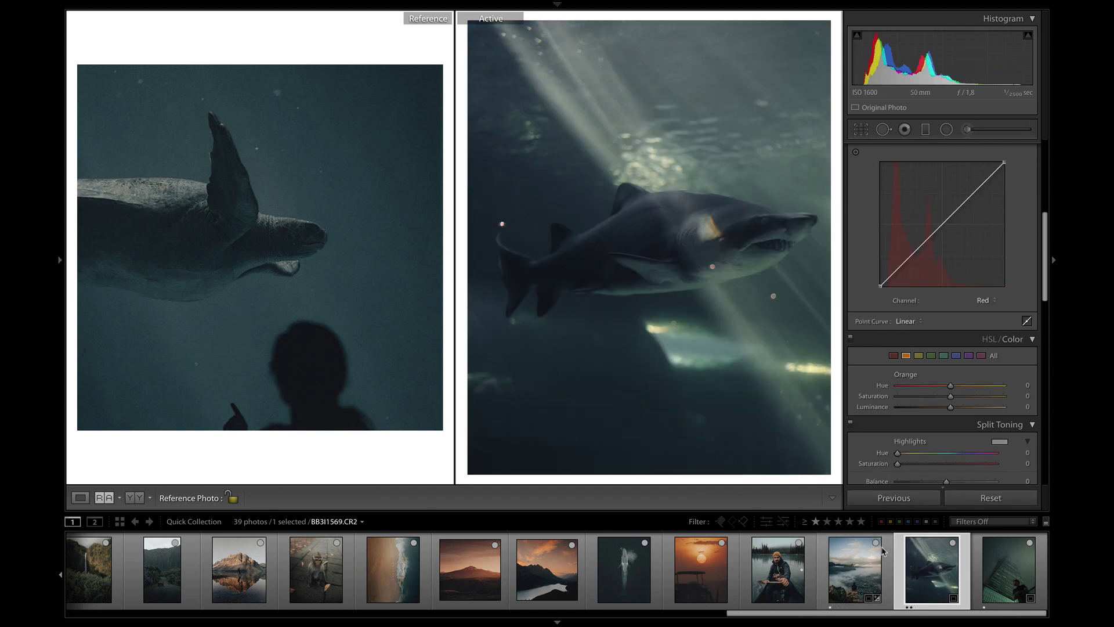
{"action": "key", "text": "super+shift+v"}
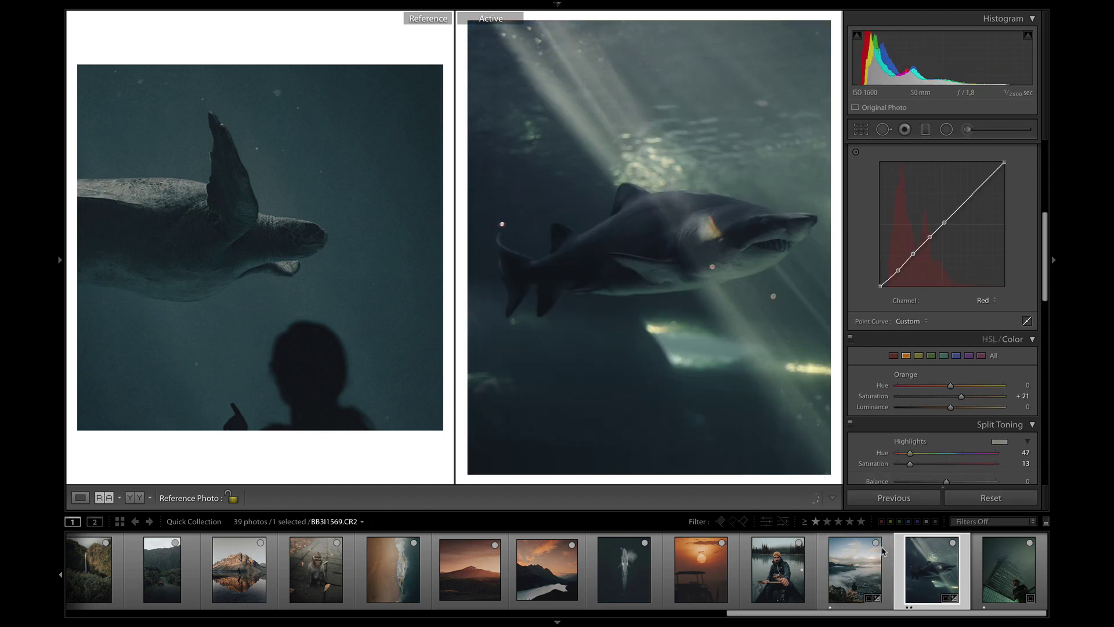
{"action": "scroll", "coordinate": [951, 333], "scroll_direction": "down", "scroll_amount": 2}
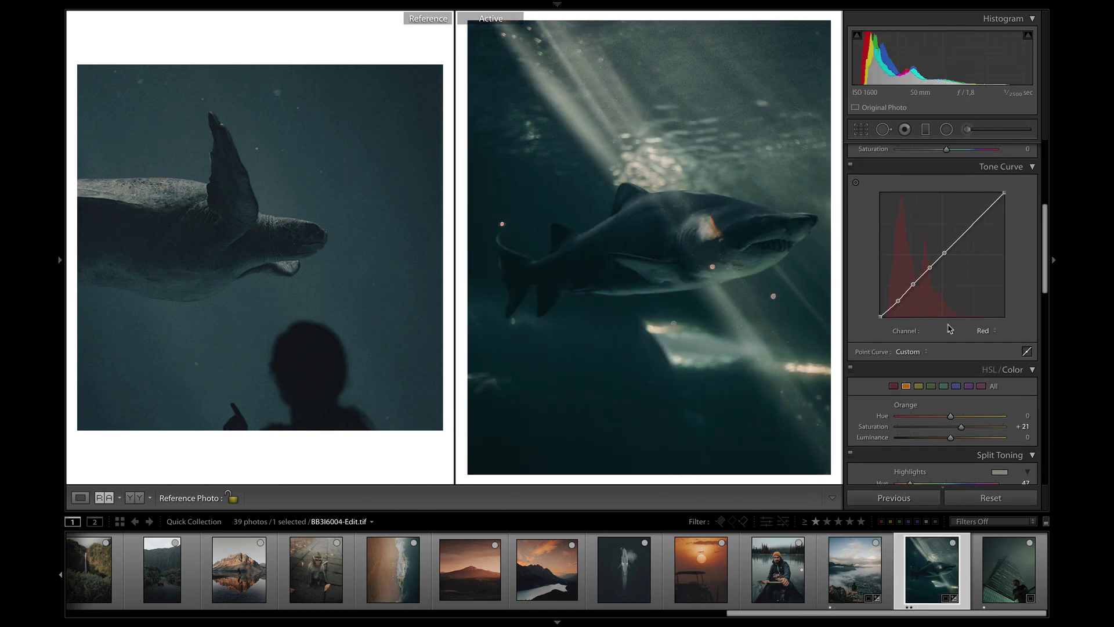
Check the Blue and Aqua HSL settings, then brighten the shark photo's exposure to about +0.55
{"action": "left_click", "coordinate": [956, 342]}
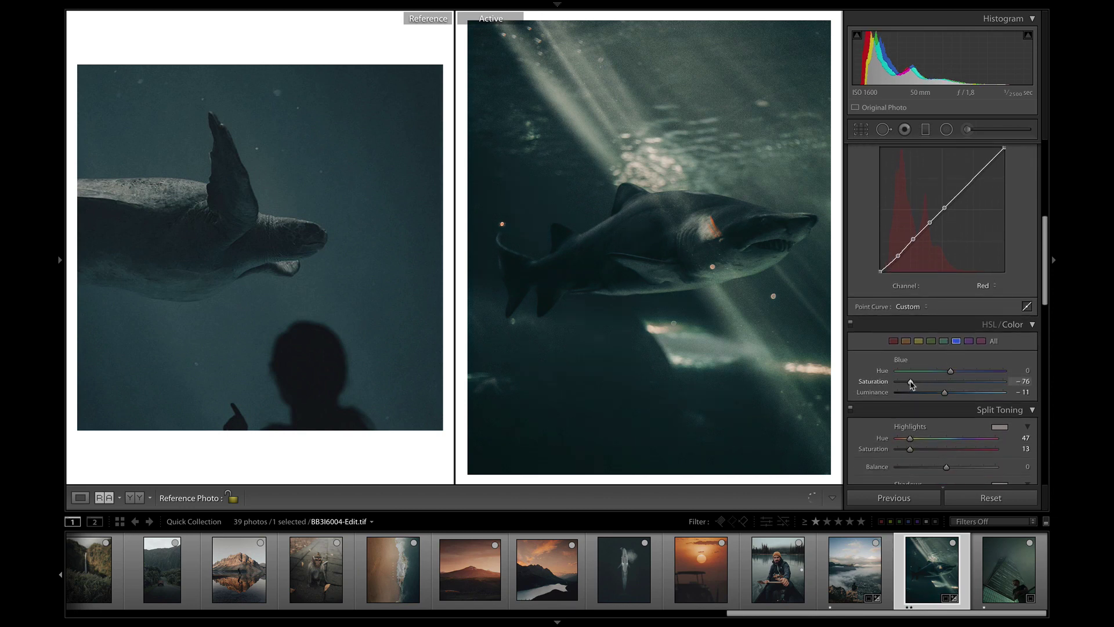
{"action": "left_click", "coordinate": [943, 341]}
{"action": "scroll", "coordinate": [934, 302], "scroll_direction": "up", "scroll_amount": 4}
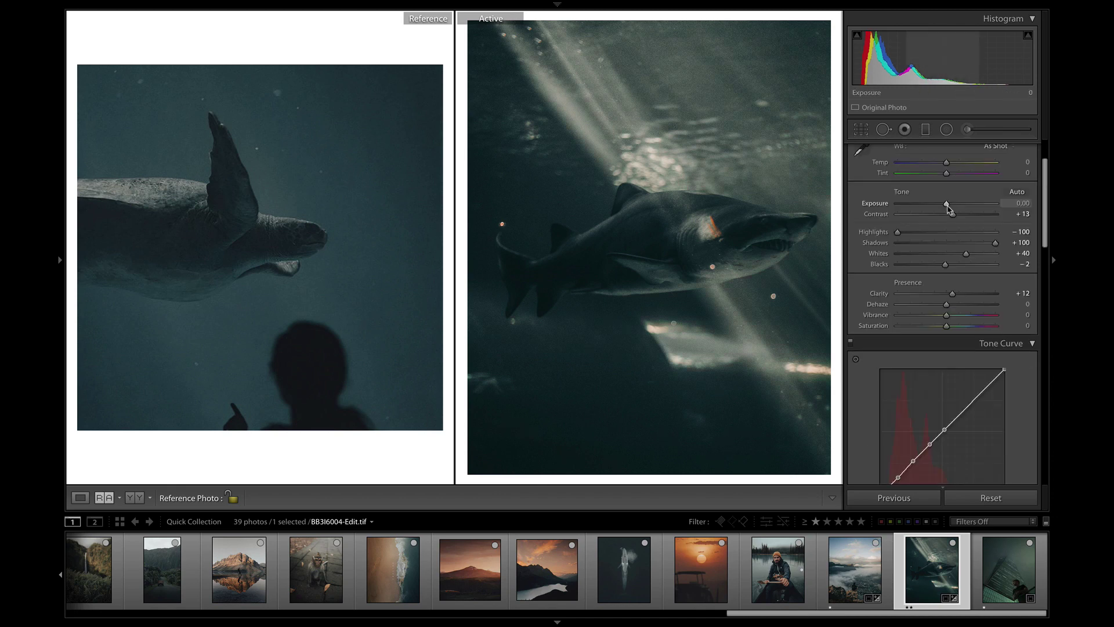
{"action": "left_click_drag", "start_coordinate": [947, 205], "coordinate": [953, 207]}
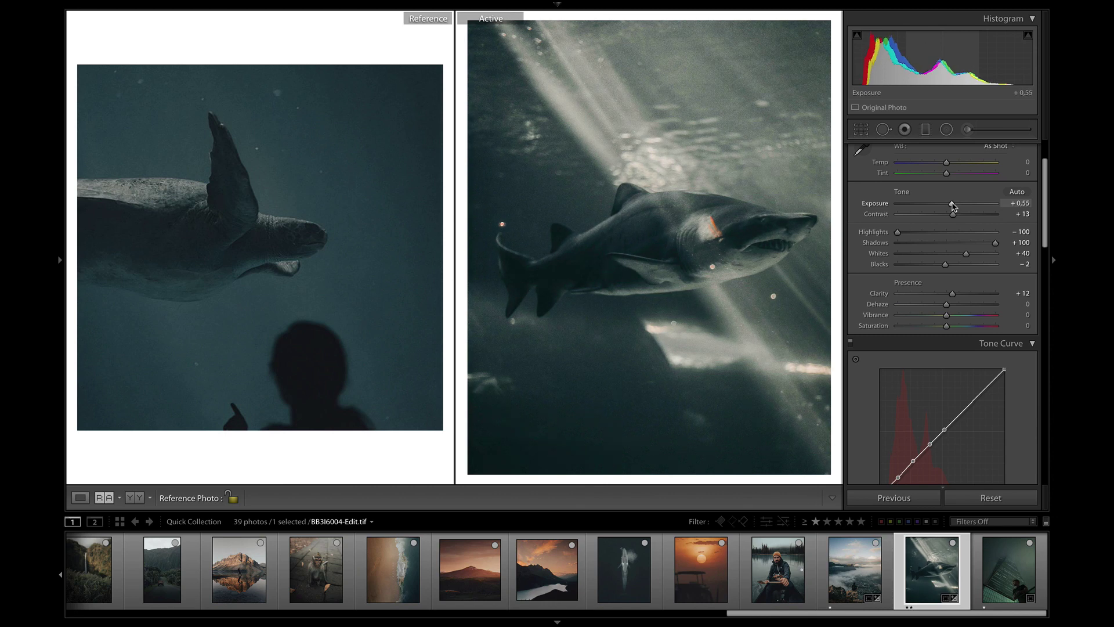
Lower the shark photo's Blue saturation to -52
{"action": "scroll", "coordinate": [954, 267], "scroll_direction": "down", "scroll_amount": 5}
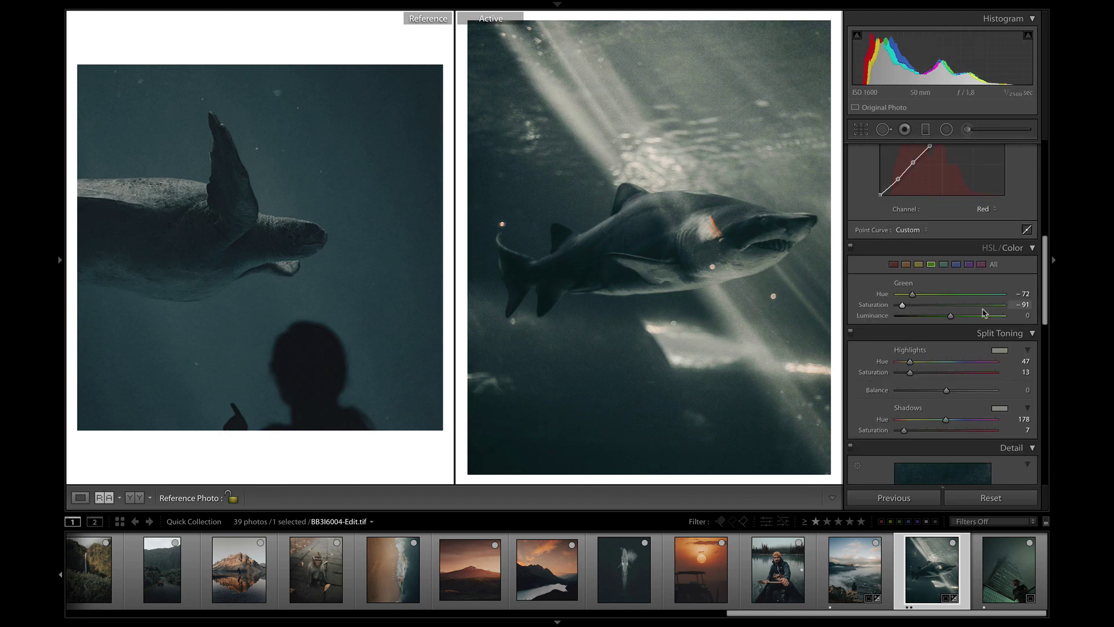
{"action": "left_click", "coordinate": [957, 271]}
{"action": "left_click_drag", "start_coordinate": [926, 305], "coordinate": [950, 298]}
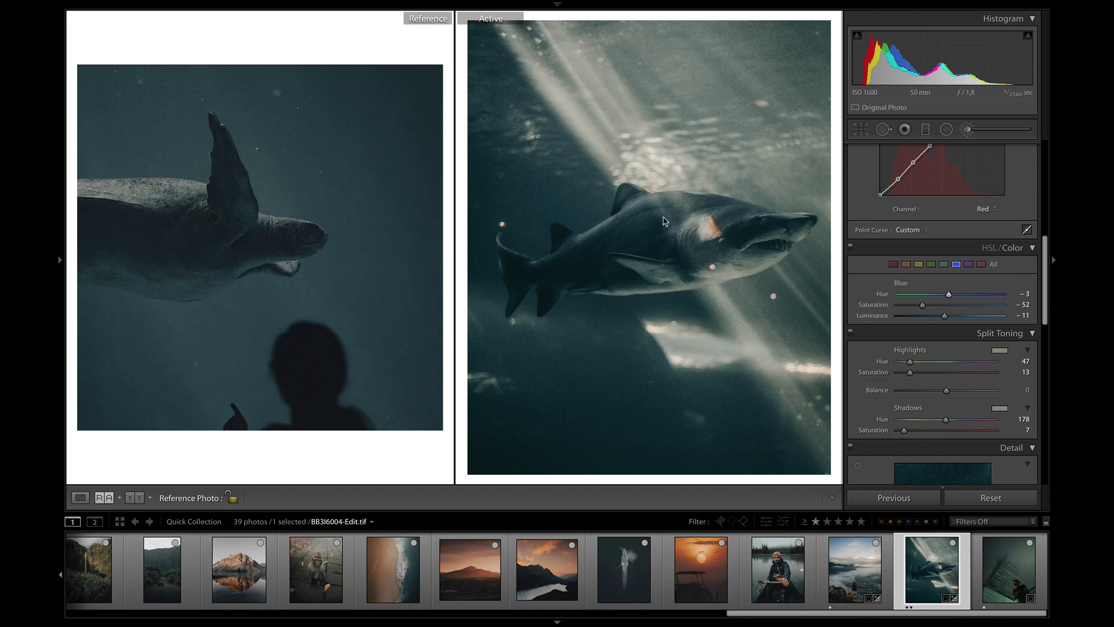
Open the Adjustment Brush at a smaller size and select the existing pin on the shark
{"action": "key", "text": "k"}
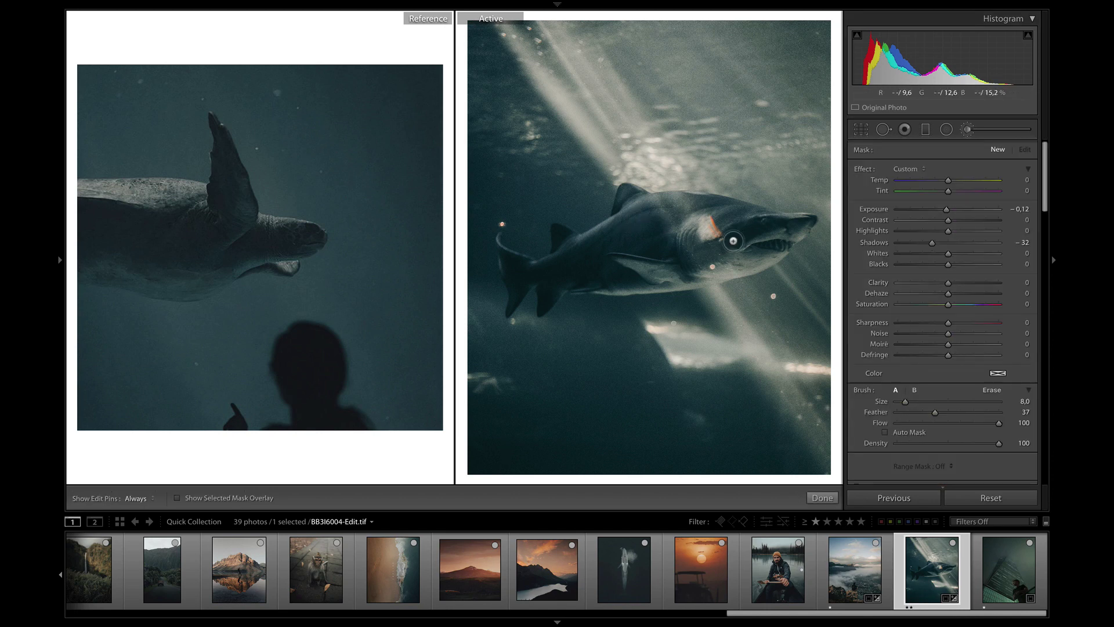
{"action": "key", "text": "bracketleft"}
{"action": "left_click", "coordinate": [690, 266]}
{"action": "key", "text": "h"}
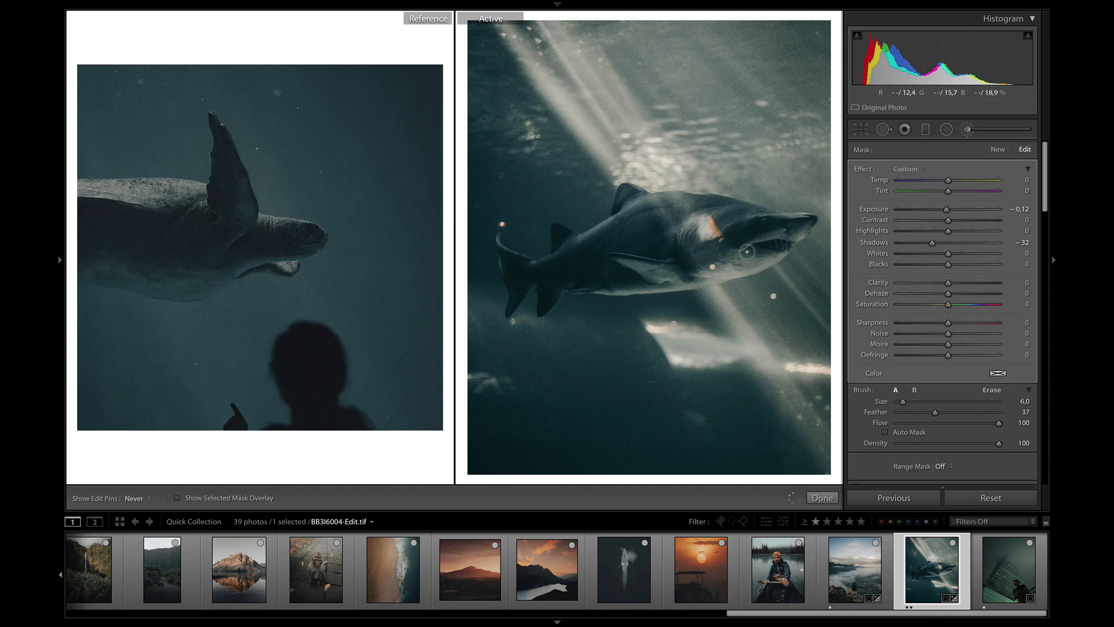
{"action": "key", "text": "h"}
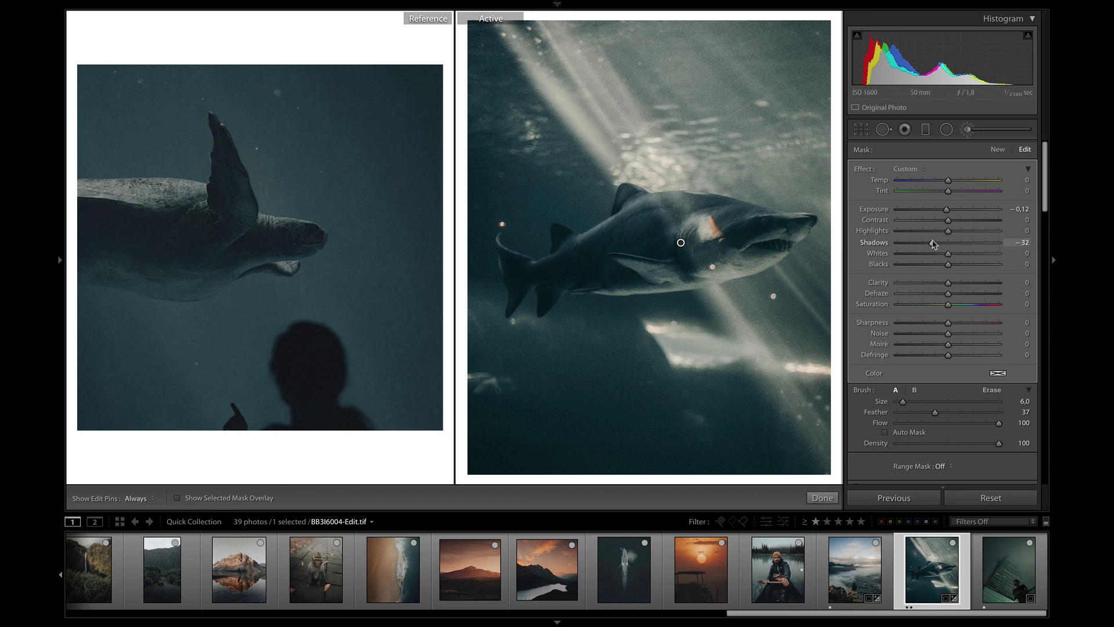
Set the shark mask's Shadows to 75 and Clarity to 61, toggling it to compare
{"action": "left_click", "coordinate": [956, 242]}
{"action": "left_click", "coordinate": [978, 283]}
{"action": "scroll", "coordinate": [857, 472], "scroll_direction": "down", "scroll_amount": 1}
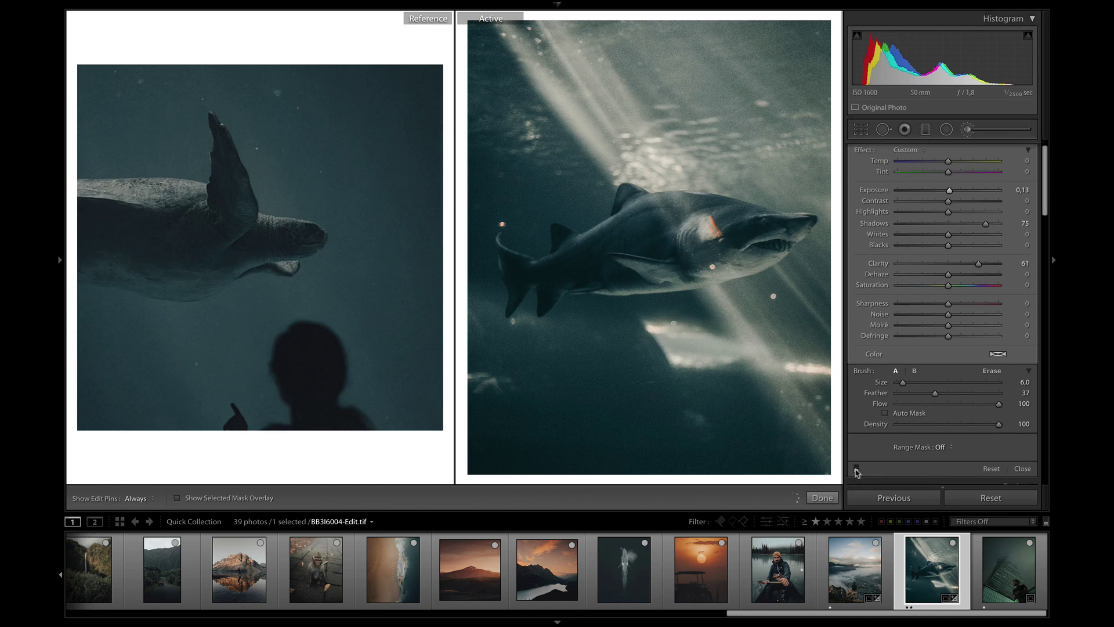
{"action": "left_click", "coordinate": [857, 469]}
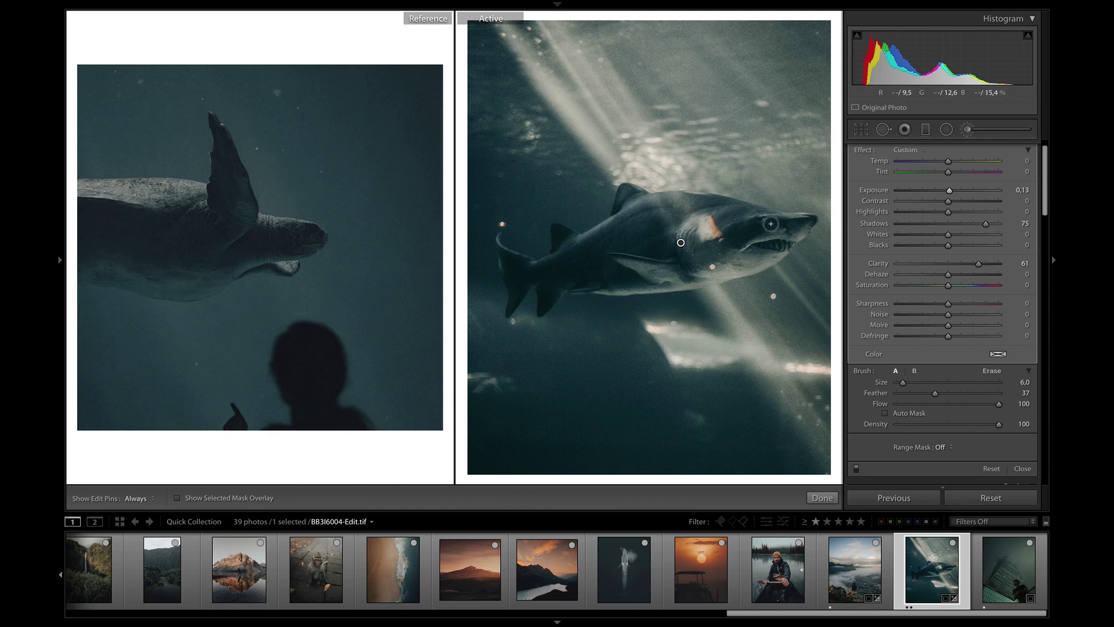
Close the Adjustment Brush and set the Tone Curve channel to RGB
{"action": "left_click", "coordinate": [823, 499]}
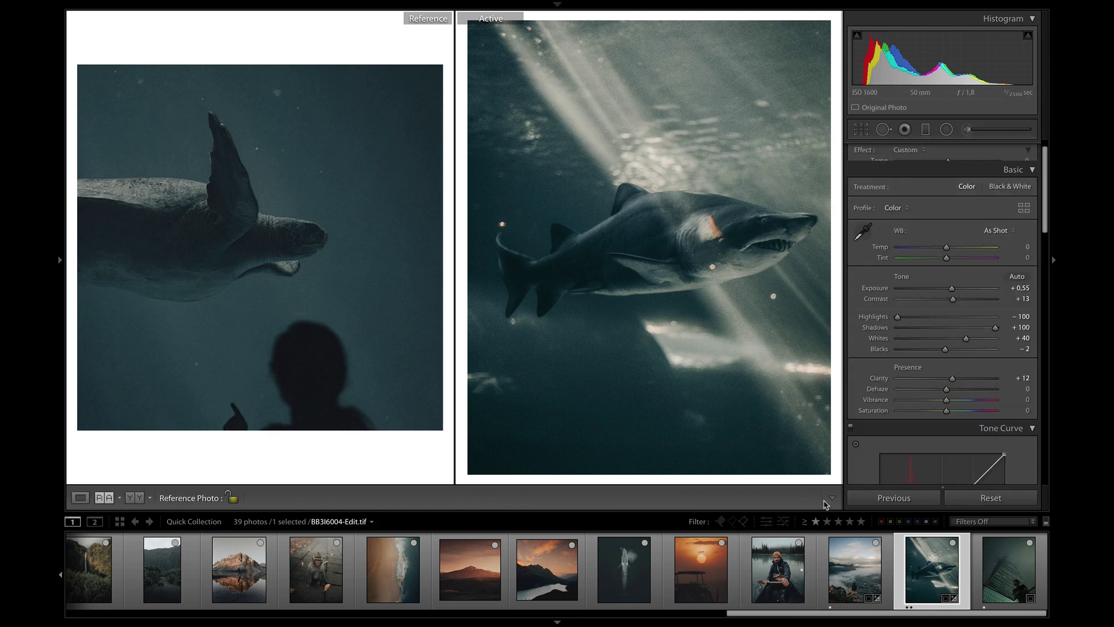
{"action": "scroll", "coordinate": [951, 349], "scroll_direction": "down", "scroll_amount": 2}
{"action": "left_click", "coordinate": [982, 456]}
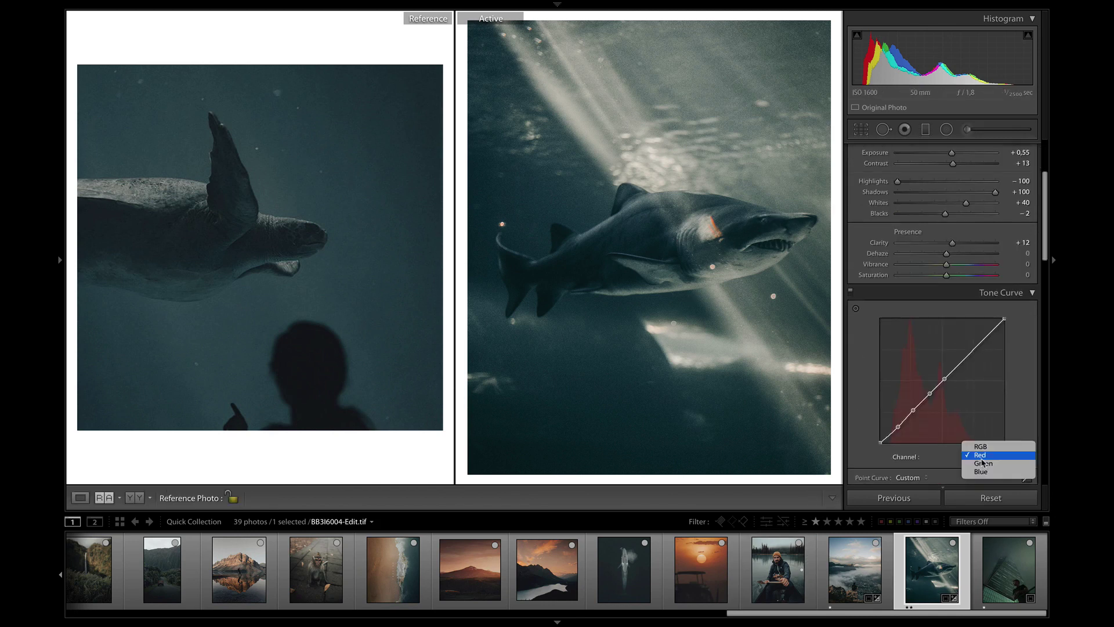
{"action": "left_click", "coordinate": [981, 445]}
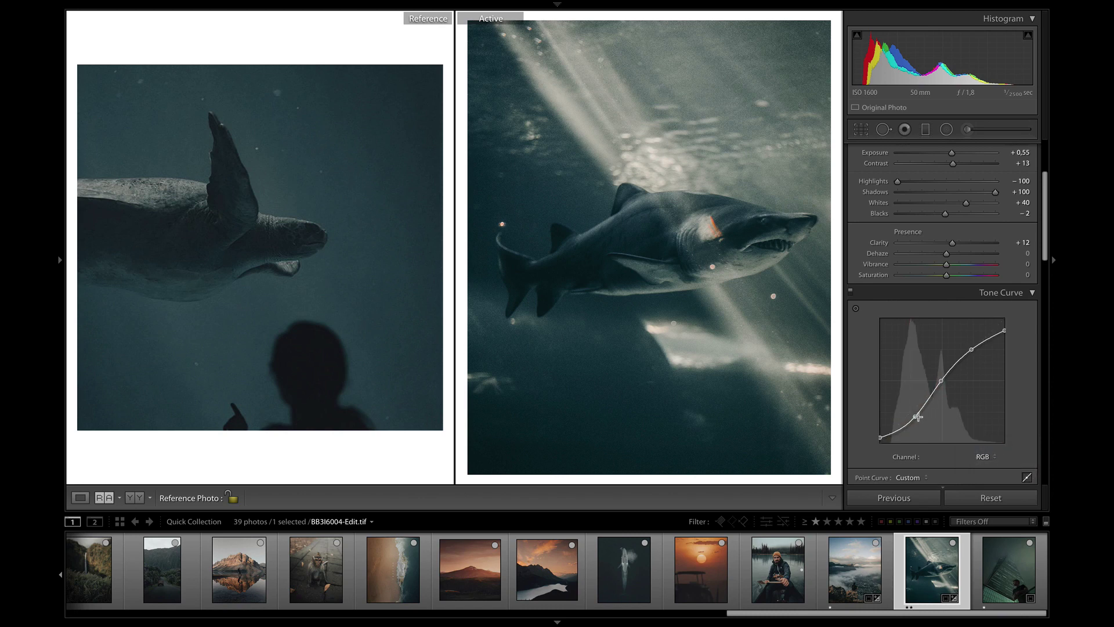
Lift the curve's lower point and raise its midpoint to about 47.8 / 51.8 for a steeper S-curve
{"action": "left_click_drag", "start_coordinate": [916, 417], "coordinate": [915, 416]}
{"action": "left_click_drag", "start_coordinate": [941, 381], "coordinate": [973, 344]}
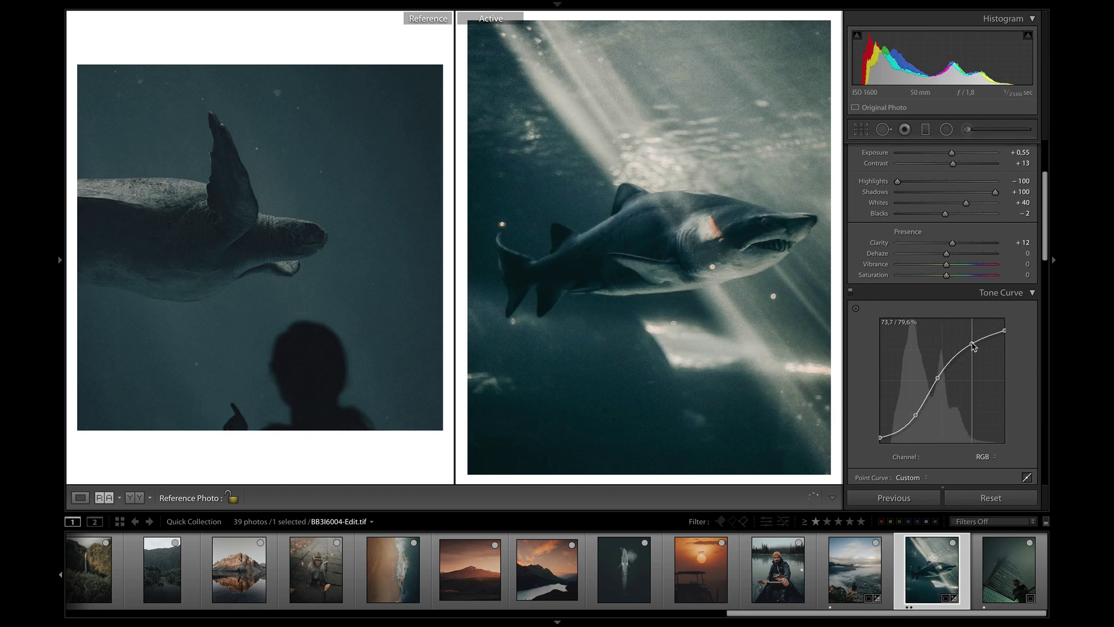
{"action": "left_click_drag", "start_coordinate": [939, 380], "coordinate": [939, 378]}
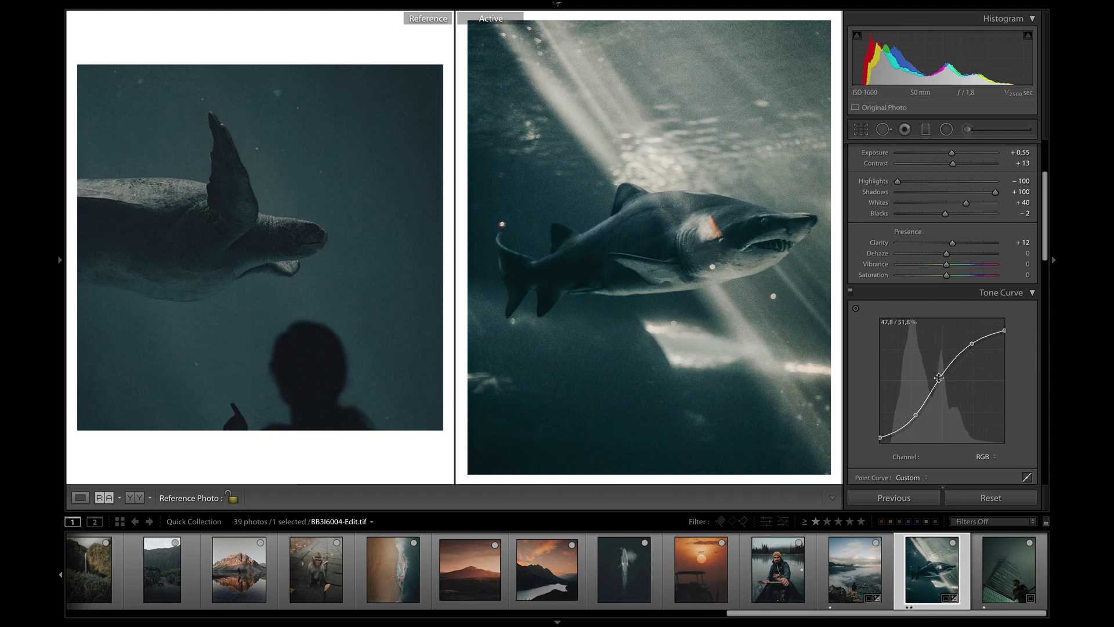
Set the shark photo's Detail panel Luminance noise reduction to 29
{"action": "scroll", "coordinate": [955, 391], "scroll_direction": "down", "scroll_amount": 8}
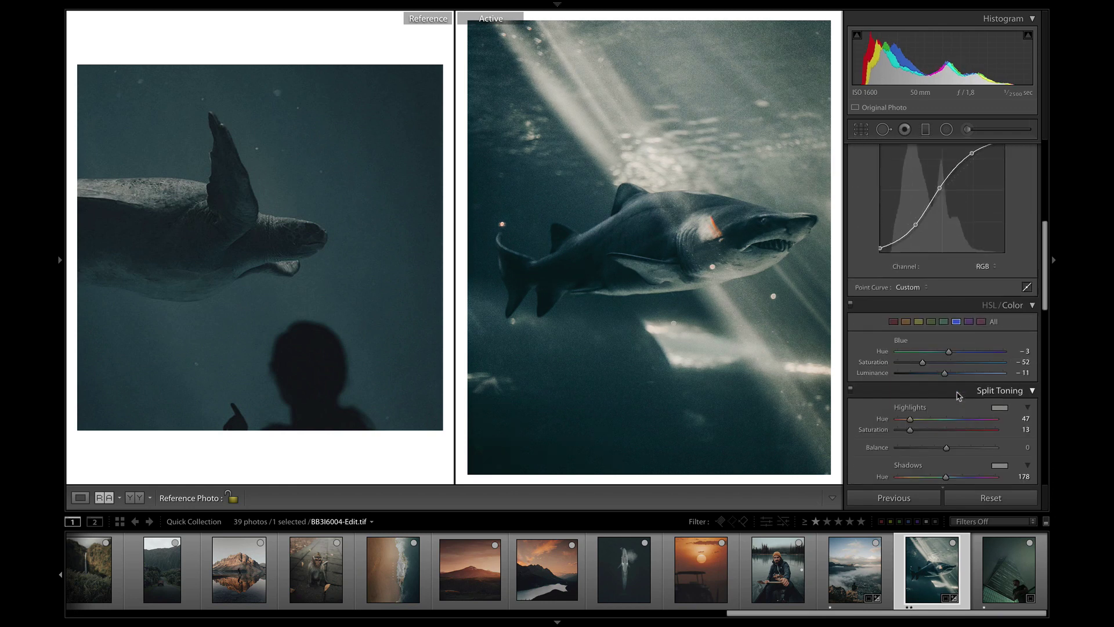
{"action": "scroll", "coordinate": [959, 396], "scroll_direction": "down", "scroll_amount": 10}
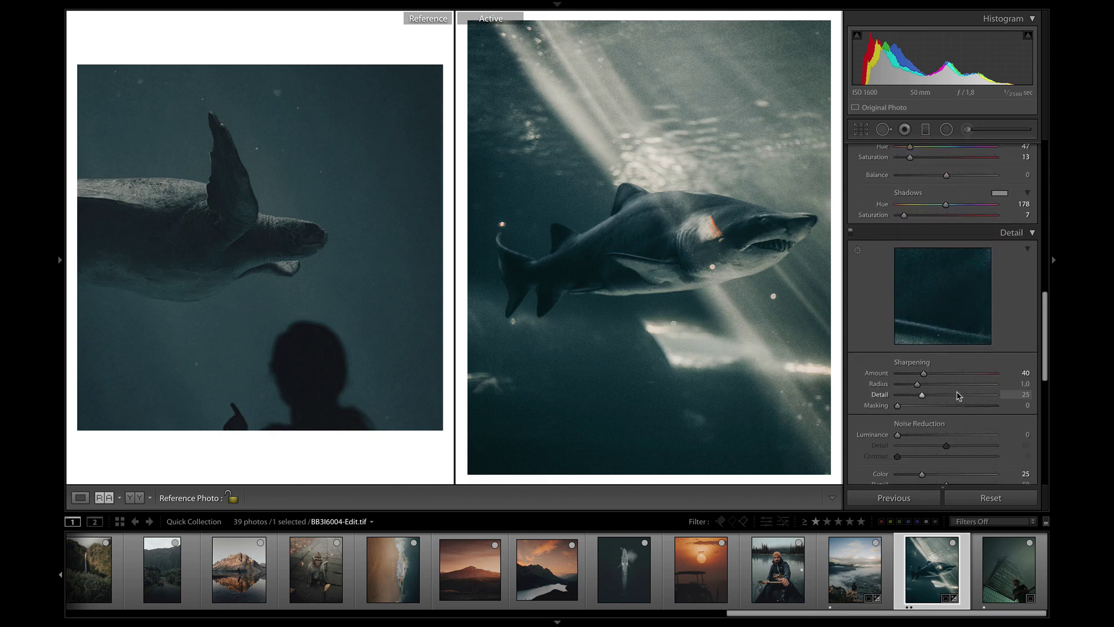
{"action": "scroll", "coordinate": [959, 396], "scroll_direction": "down", "scroll_amount": 3}
{"action": "left_click_drag", "start_coordinate": [932, 371], "coordinate": [927, 373]}
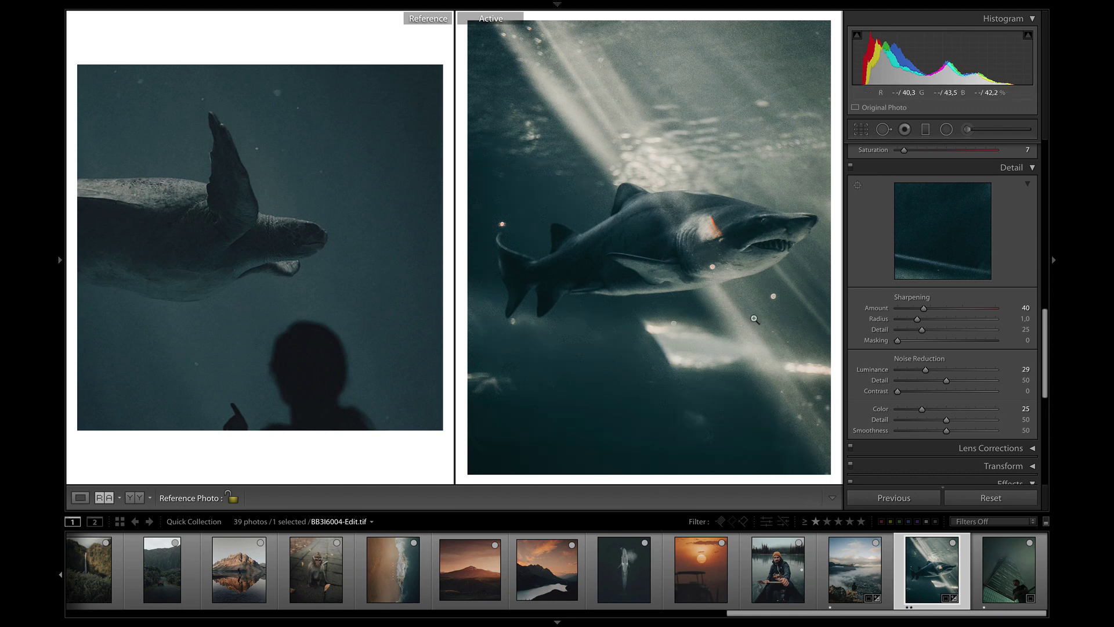
{"action": "scroll", "coordinate": [917, 283], "scroll_direction": "up", "scroll_amount": 5}
Set the shark's Blue saturation to about -57 and Blue luminance to +23
{"action": "left_click", "coordinate": [914, 281]}
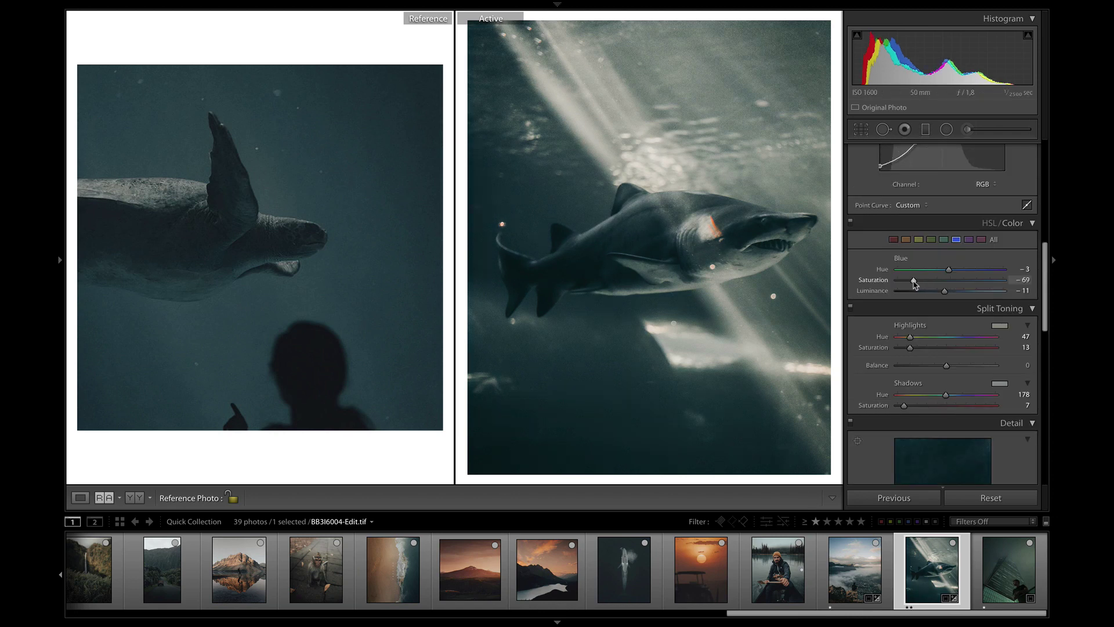
{"action": "left_click", "coordinate": [964, 292]}
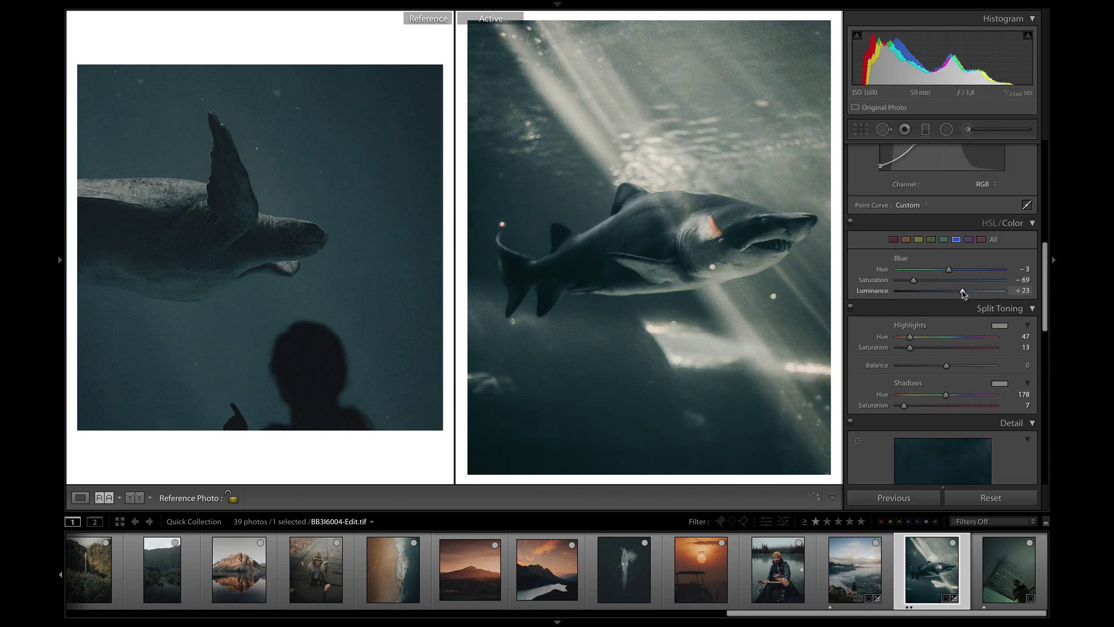
{"action": "left_click", "coordinate": [919, 282]}
{"action": "left_click_drag", "start_coordinate": [920, 282], "coordinate": [922, 284]}
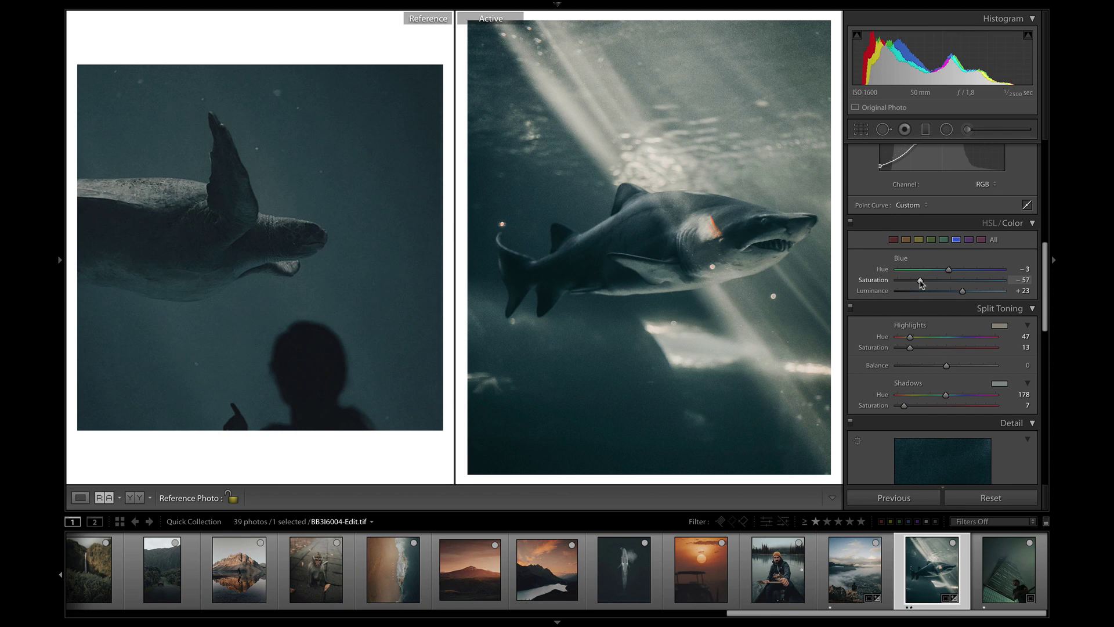
Copy the shark photo's develop settings and move on to the skyscraper portrait
{"action": "key", "text": "ctrl+shift+c"}
{"action": "left_click", "coordinate": [752, 314]}
{"action": "key", "text": "Right"}
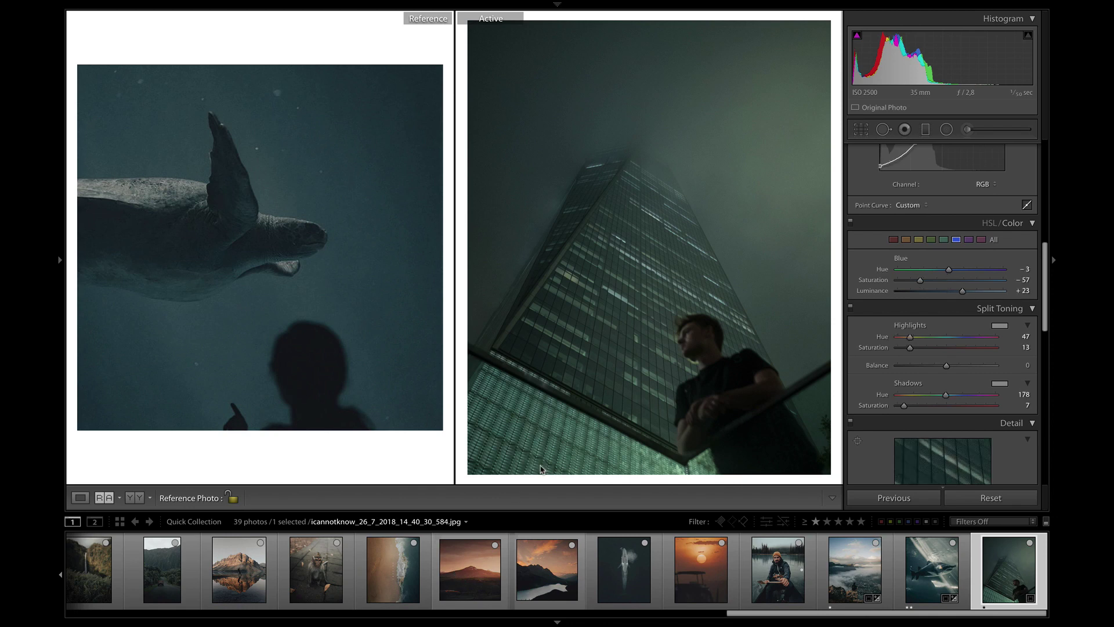
Paste the shark grade onto the skyscraper portrait and delete the pasted brush mask on the building
{"action": "key", "text": "ctrl+shift+v"}
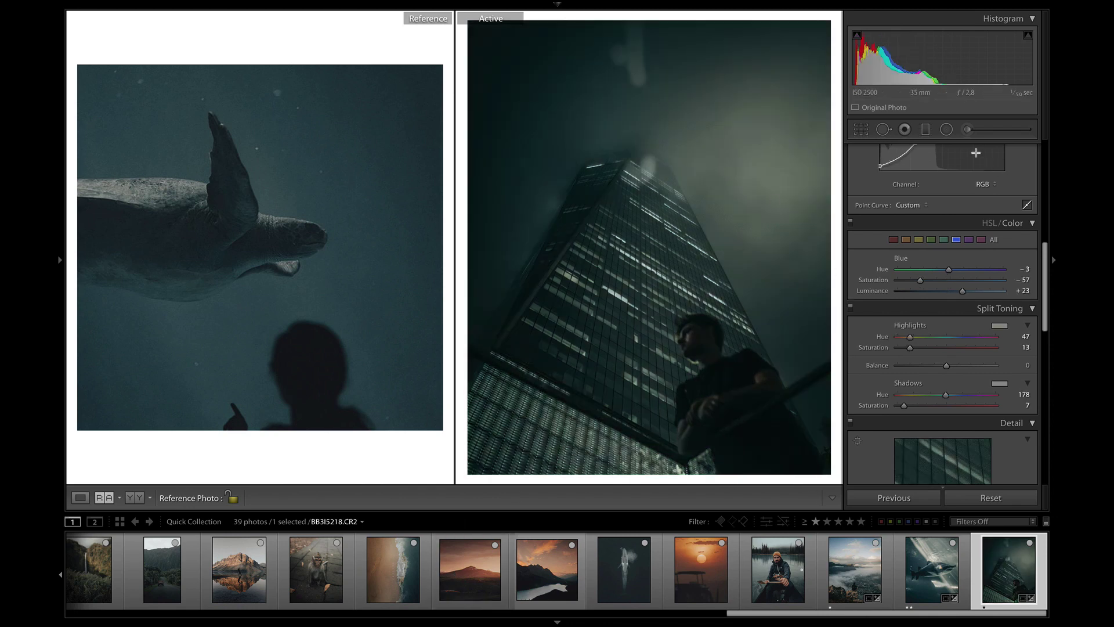
{"action": "left_click", "coordinate": [967, 129]}
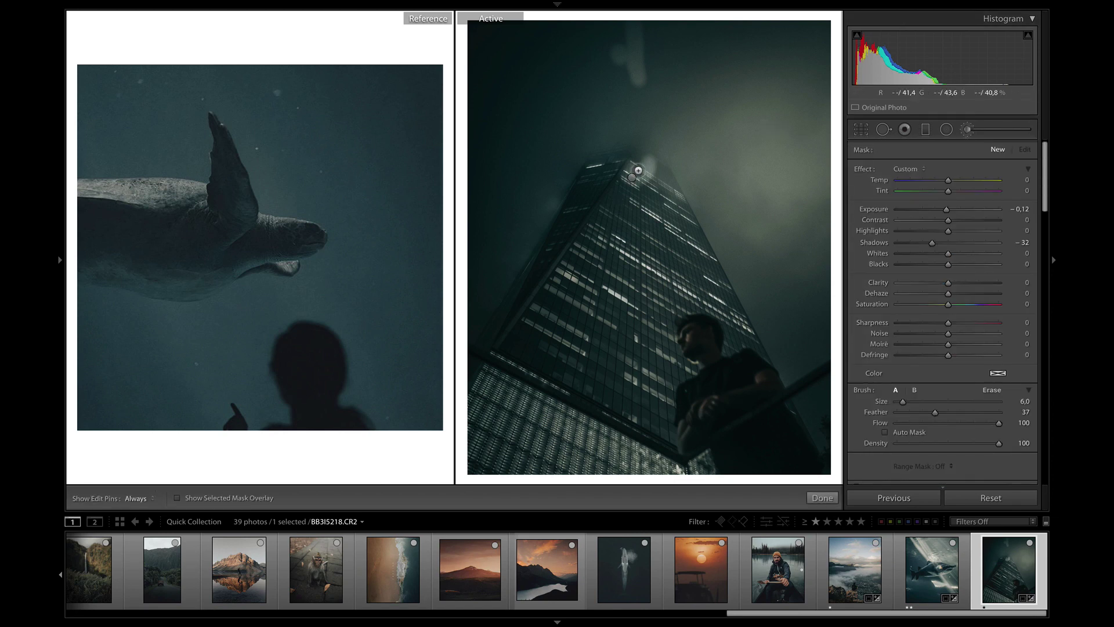
{"action": "left_click", "coordinate": [632, 176]}
{"action": "key", "text": "Delete"}
{"action": "left_click", "coordinate": [822, 498]}
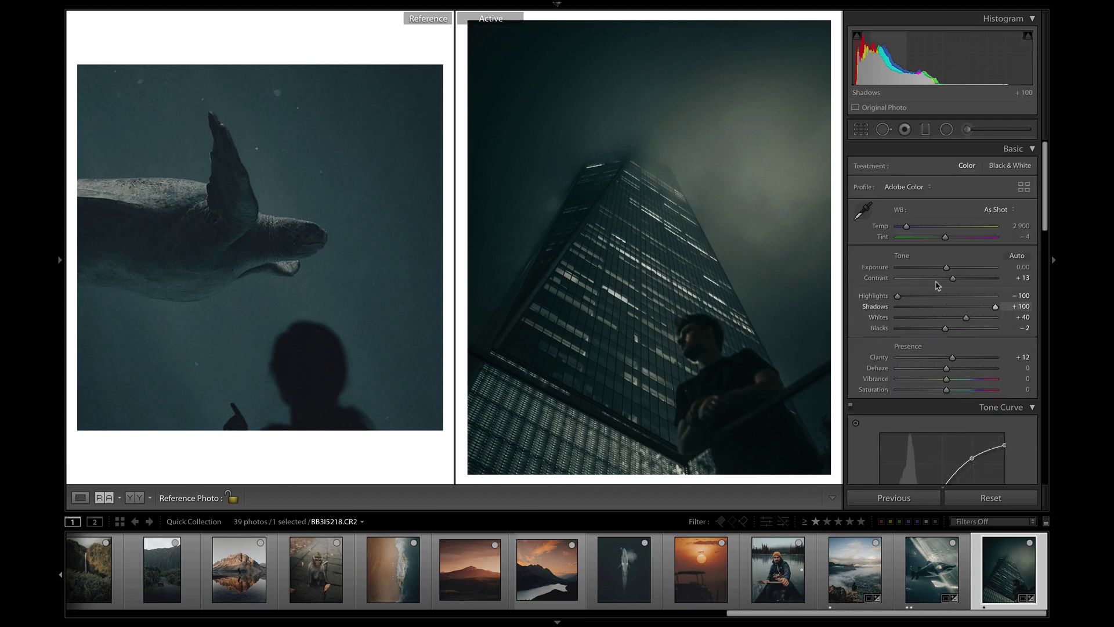
Ease the portrait's Highlights to -51 and raise Exposure to +0.30
{"action": "scroll", "coordinate": [927, 344], "scroll_direction": "down", "scroll_amount": 3}
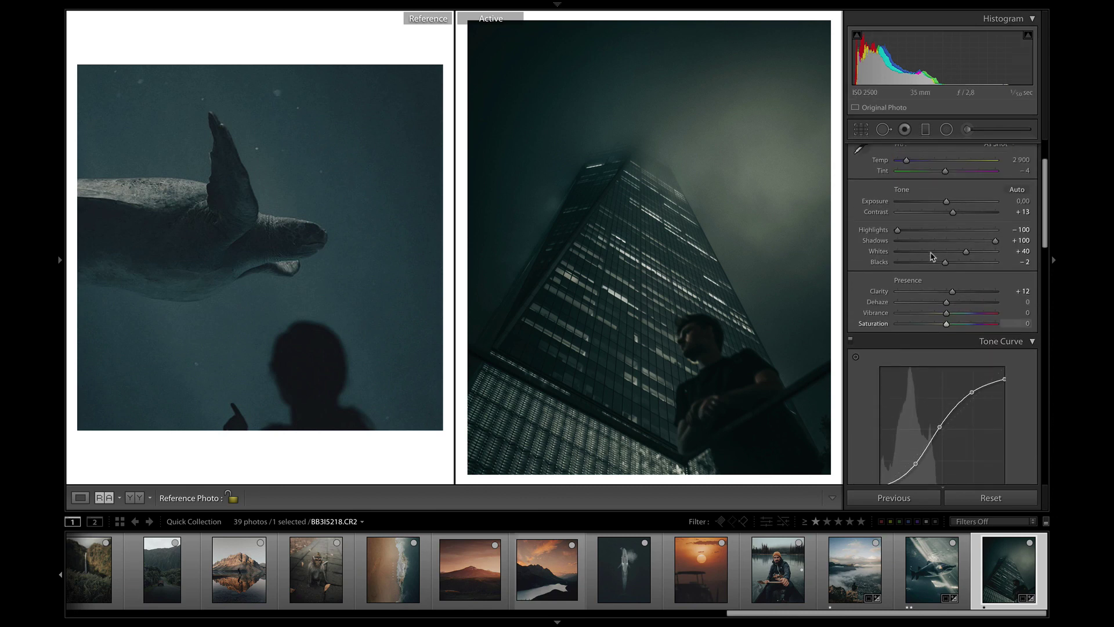
{"action": "left_click", "coordinate": [922, 231]}
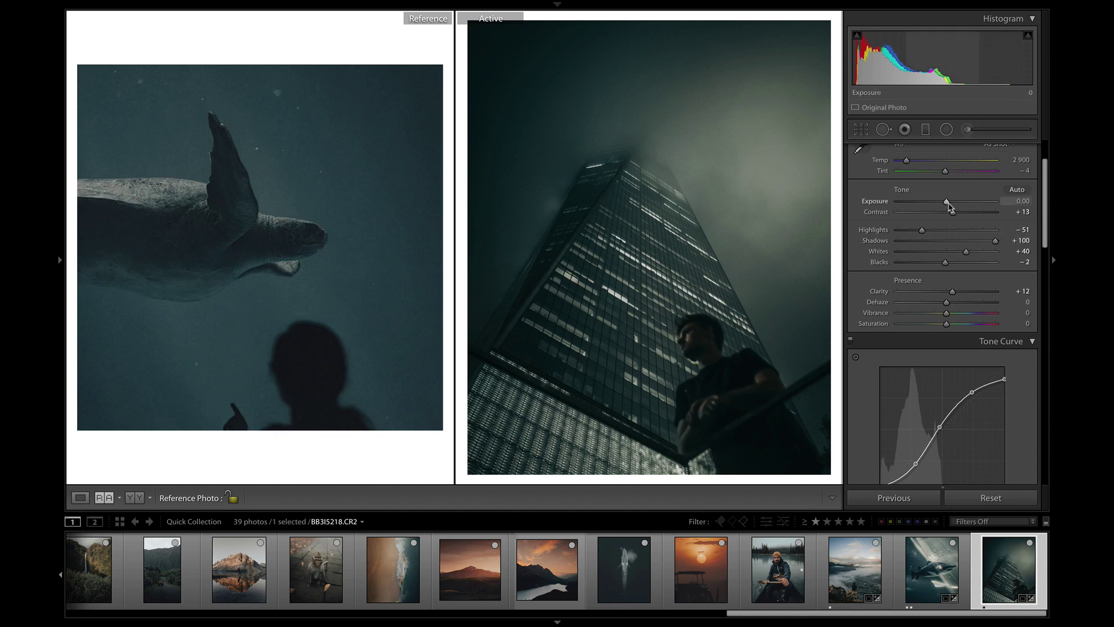
{"action": "left_click_drag", "start_coordinate": [948, 204], "coordinate": [954, 206]}
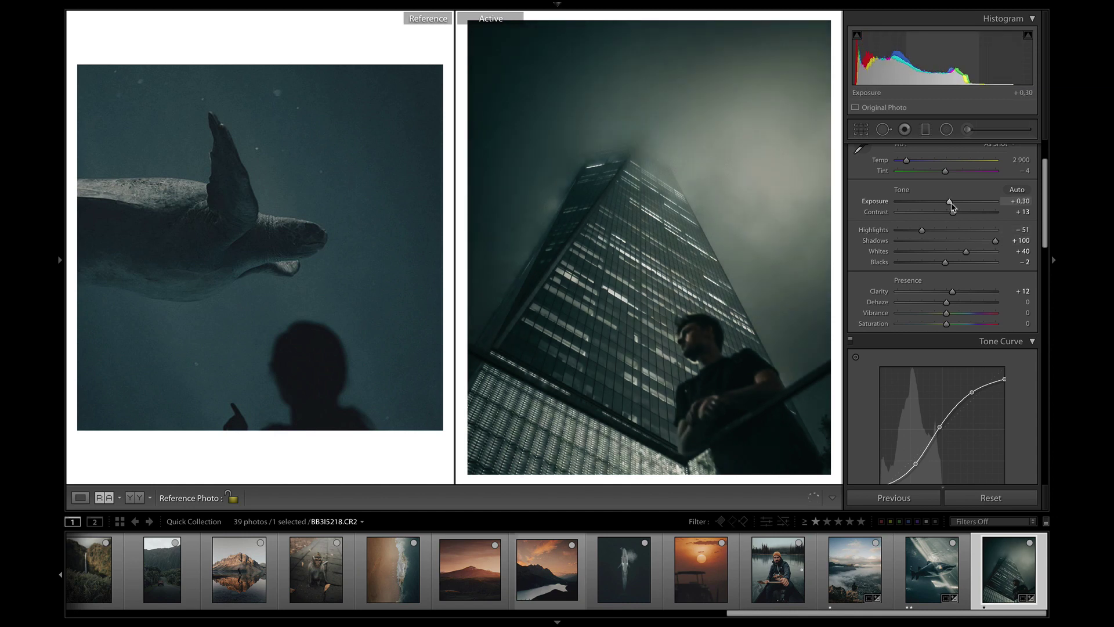
{"action": "scroll", "coordinate": [939, 281], "scroll_direction": "down", "scroll_amount": 6}
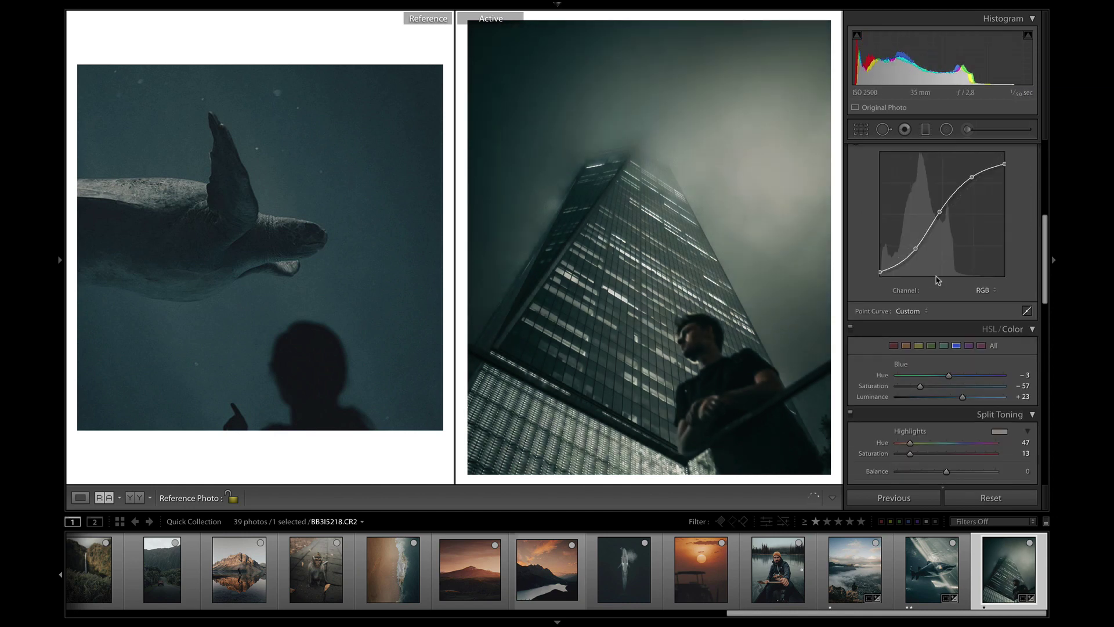
Desaturate the greens further, lower Blue saturation to -69 and lift the curve's shadow point
{"action": "left_click", "coordinate": [931, 329]}
{"action": "left_click_drag", "start_coordinate": [911, 371], "coordinate": [898, 375]}
{"action": "left_click", "coordinate": [944, 329]}
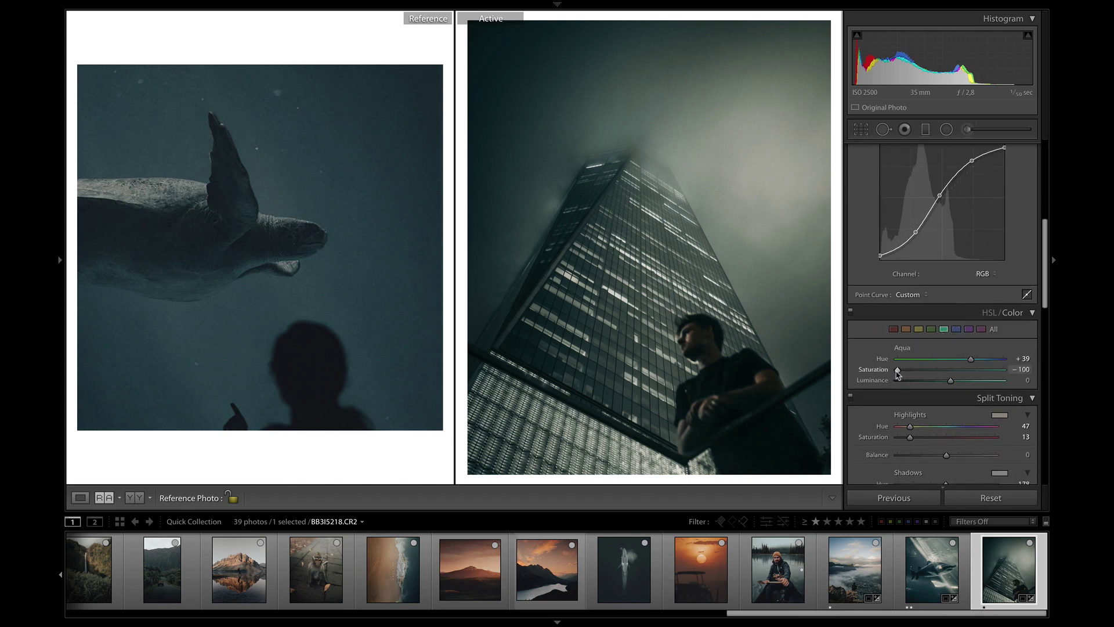
{"action": "left_click", "coordinate": [956, 329]}
{"action": "left_click_drag", "start_coordinate": [929, 371], "coordinate": [966, 360]}
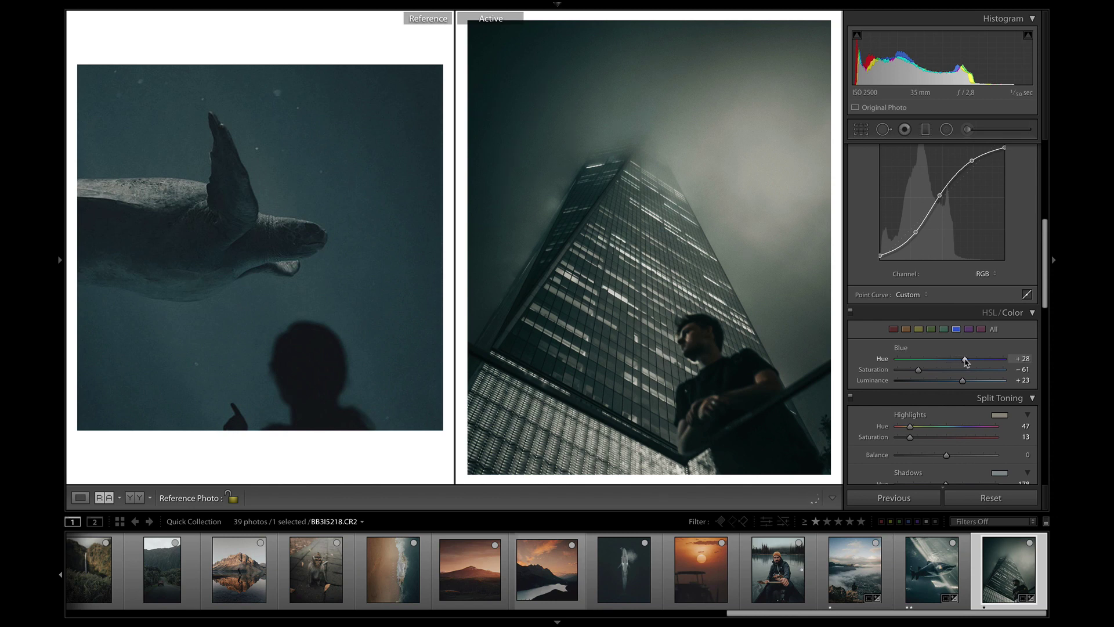
{"action": "left_click_drag", "start_coordinate": [915, 232], "coordinate": [916, 232]}
Push the Aqua hue to +100
{"action": "left_click", "coordinate": [944, 329]}
{"action": "left_click_drag", "start_coordinate": [951, 359], "coordinate": [1015, 355]}
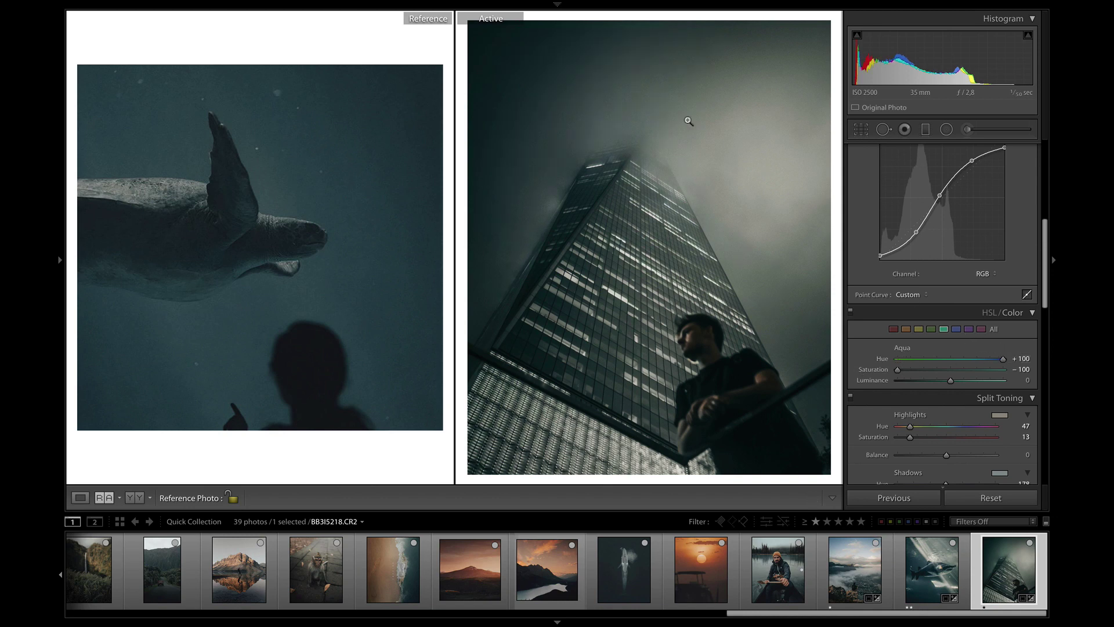
{"action": "scroll", "coordinate": [836, 277], "scroll_direction": "up", "scroll_amount": 5}
Set the portrait's Exposure to +0,70 and pull Highlights down to -90
{"action": "key", "text": "equal"}
{"action": "key", "text": "equal"}
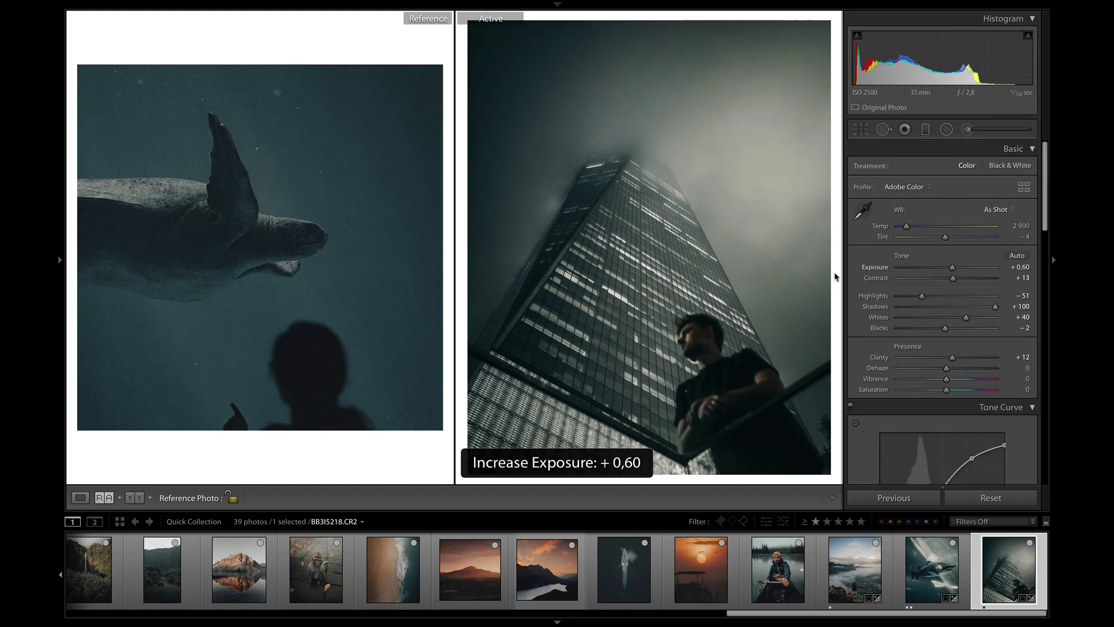
{"action": "key", "text": "equal"}
{"action": "key", "text": "minus"}
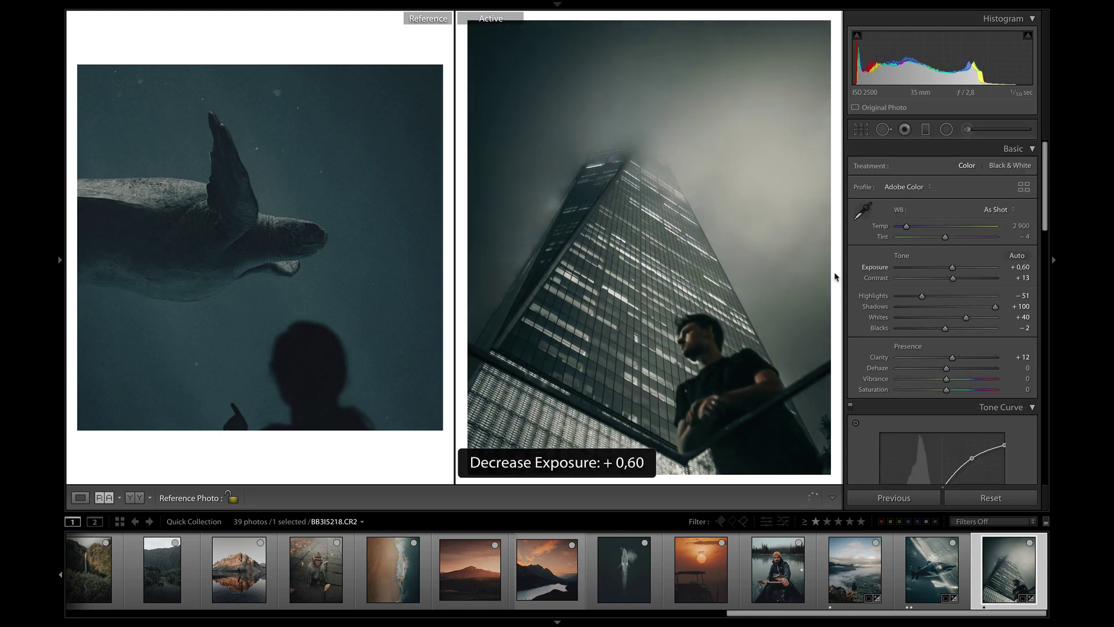
{"action": "left_click", "coordinate": [905, 297]}
{"action": "left_click_drag", "start_coordinate": [904, 297], "coordinate": [902, 297]}
{"action": "key", "text": "equal"}
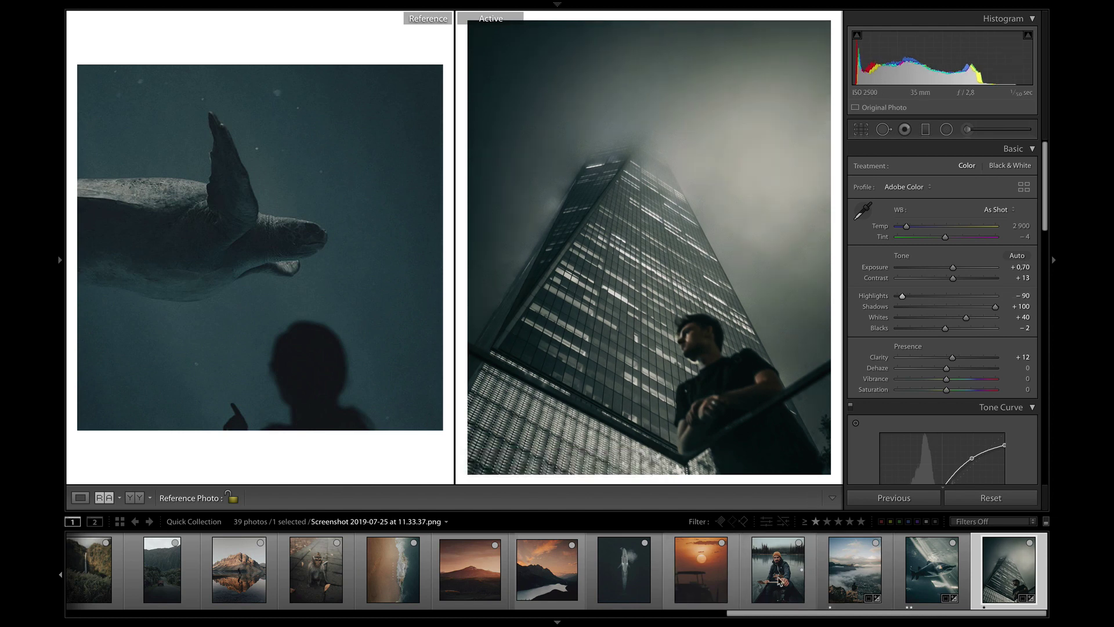
Drag the canoe photo, then the whale photo, into the Reference pane for comparison
{"action": "left_click_drag", "start_coordinate": [780, 580], "coordinate": [307, 332]}
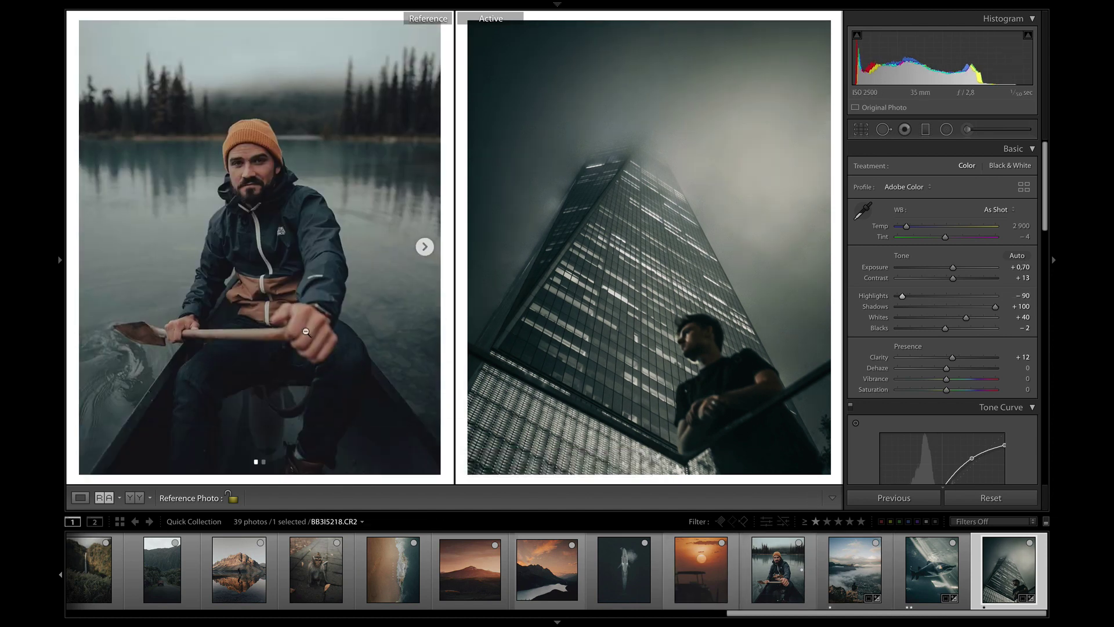
{"action": "scroll", "coordinate": [810, 572], "scroll_direction": "up", "scroll_amount": 2}
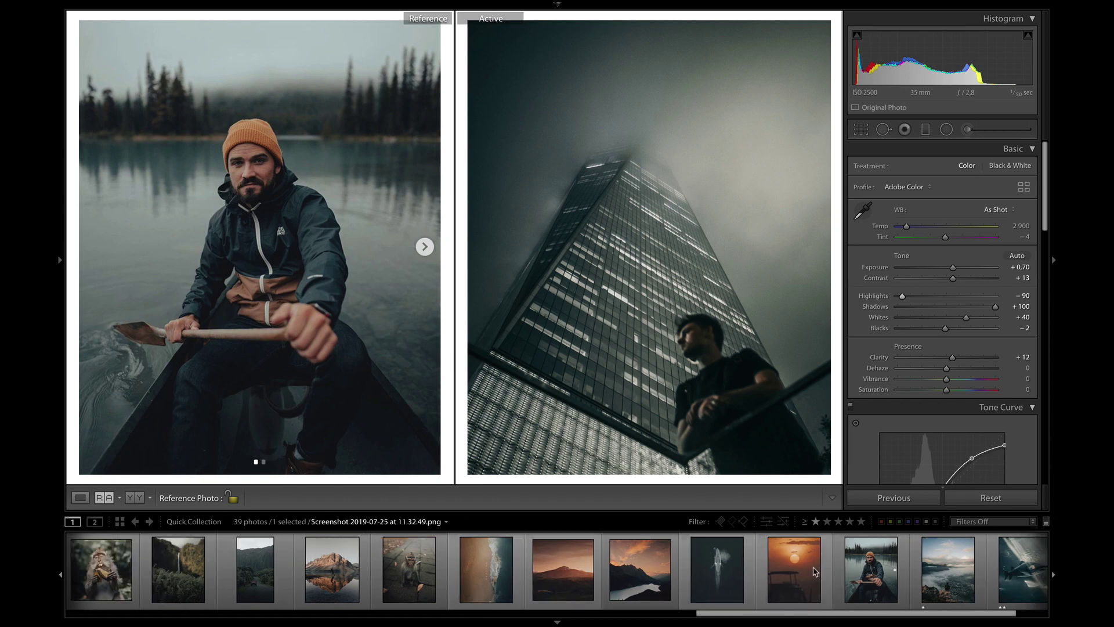
{"action": "left_click_drag", "start_coordinate": [718, 569], "coordinate": [302, 325]}
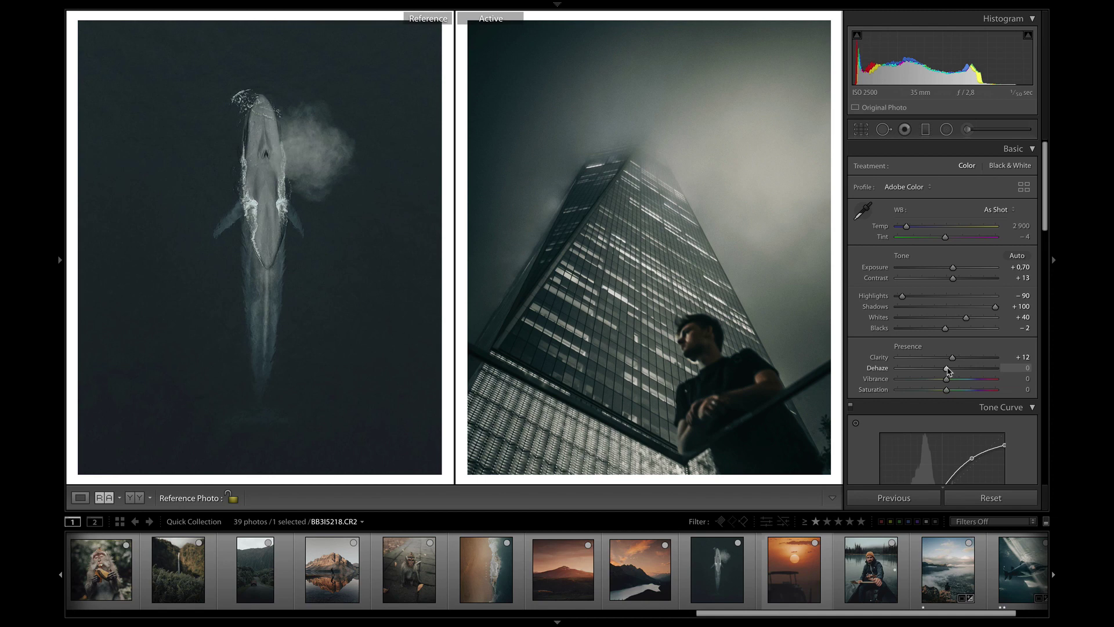
{"action": "scroll", "coordinate": [948, 371], "scroll_direction": "down", "scroll_amount": 2}
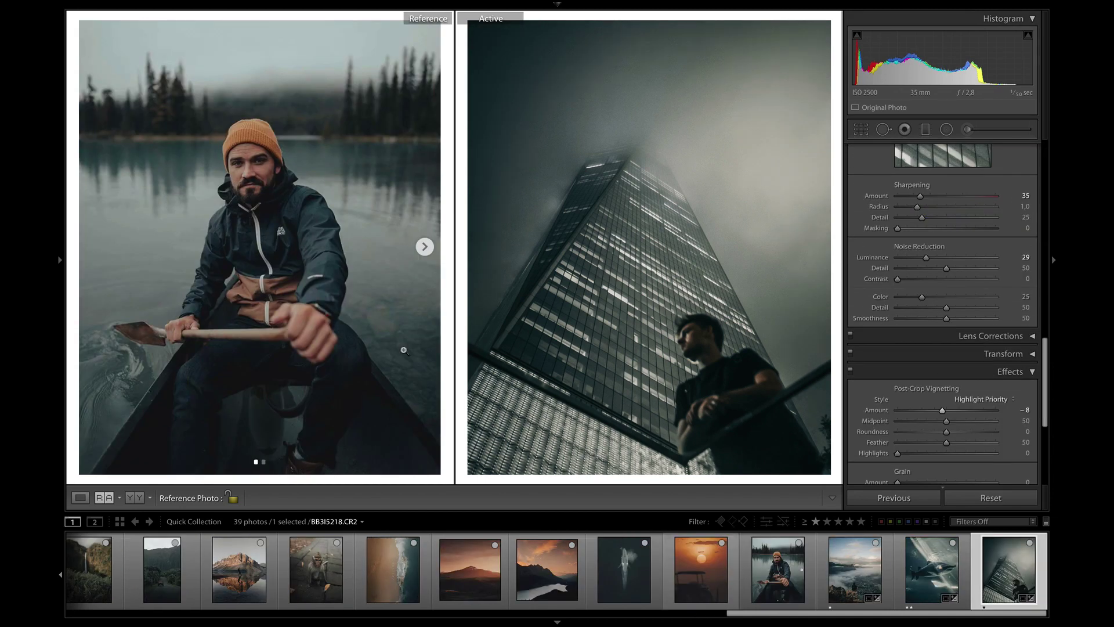